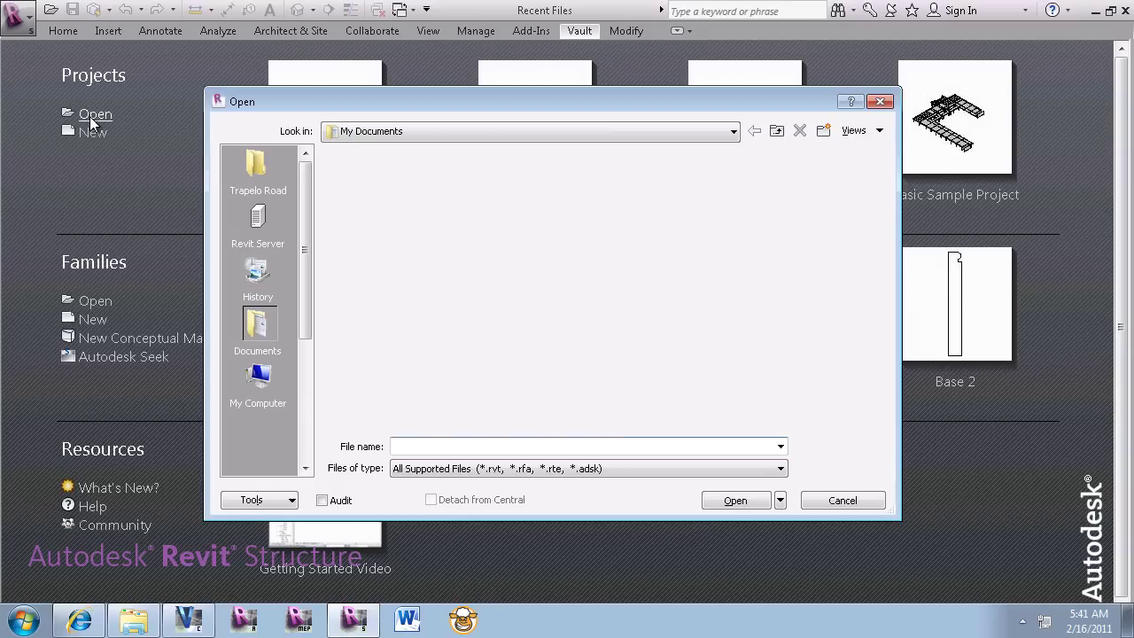
Open RST_2010_Trapelo.rvt from Revit Server Models > Trapelo Road > Struct as a new local copy.
{"action": "left_click", "coordinate": [258, 217]}
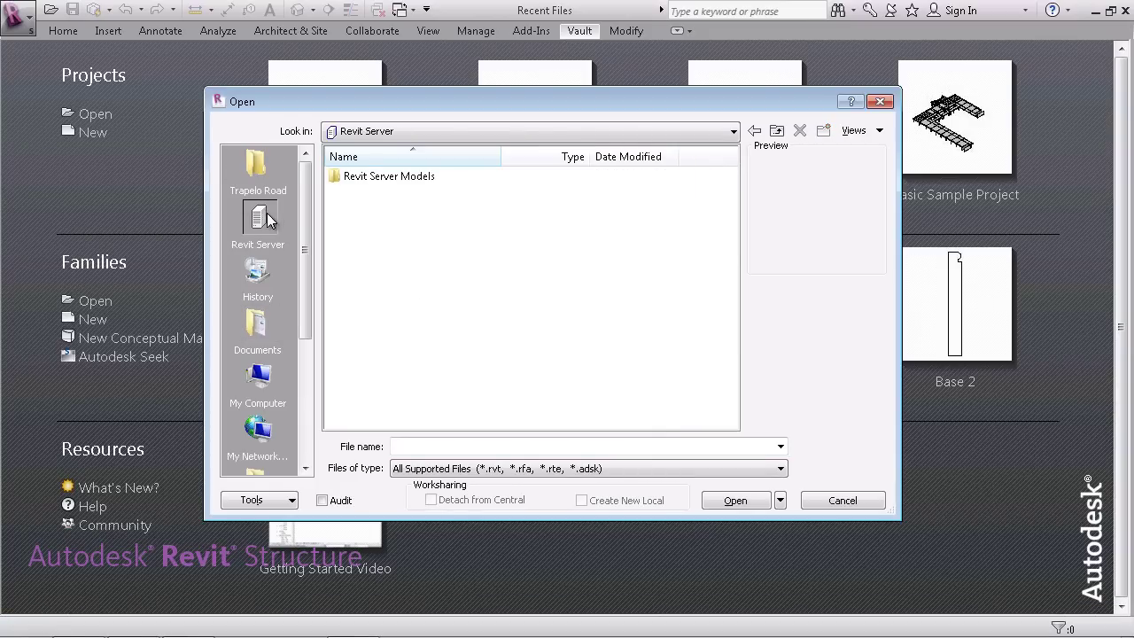
{"action": "double_click", "coordinate": [398, 177]}
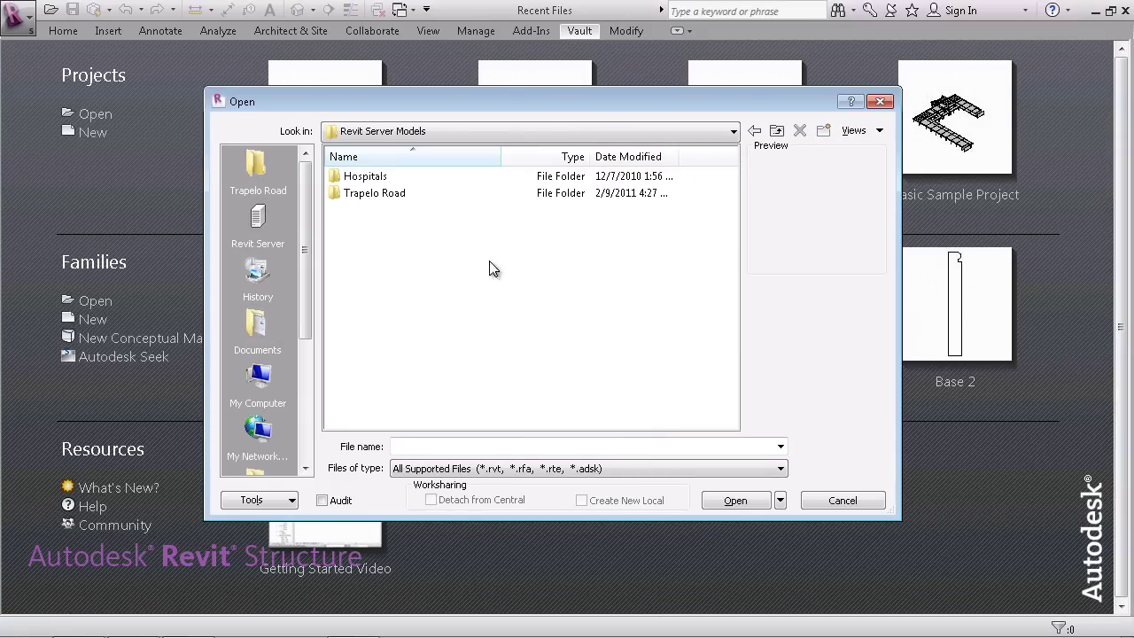
{"action": "double_click", "coordinate": [382, 196]}
{"action": "double_click", "coordinate": [371, 212]}
{"action": "left_click", "coordinate": [406, 179]}
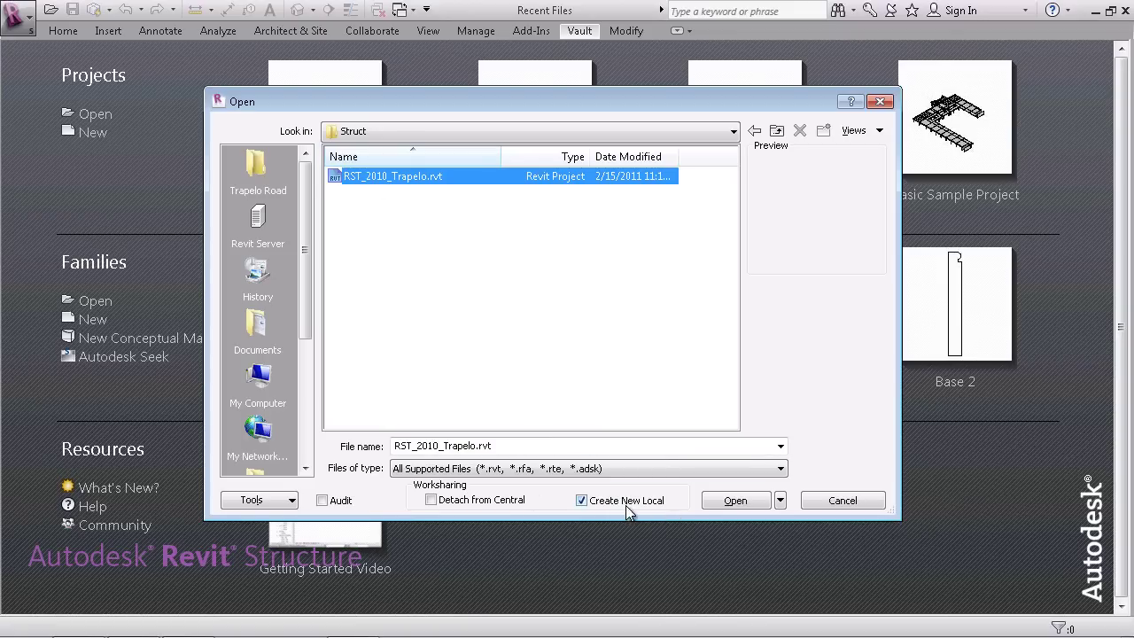
{"action": "left_click", "coordinate": [733, 501]}
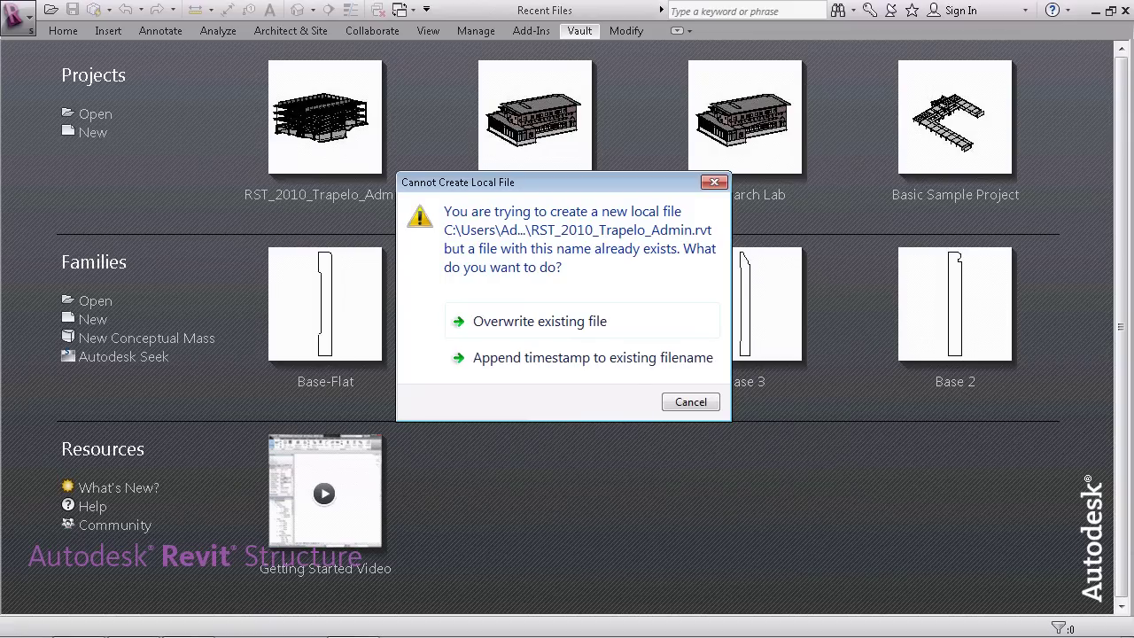
Overwrite the existing local file and bring up the Vault ribbon tab.
{"action": "left_click", "coordinate": [536, 321]}
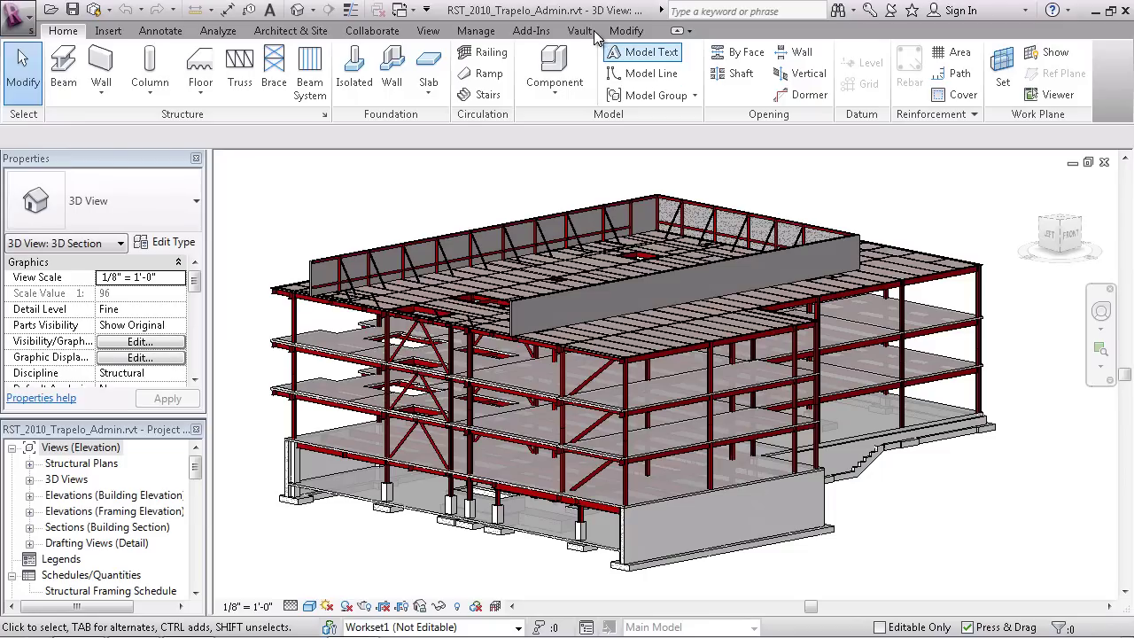
{"action": "left_click", "coordinate": [582, 32]}
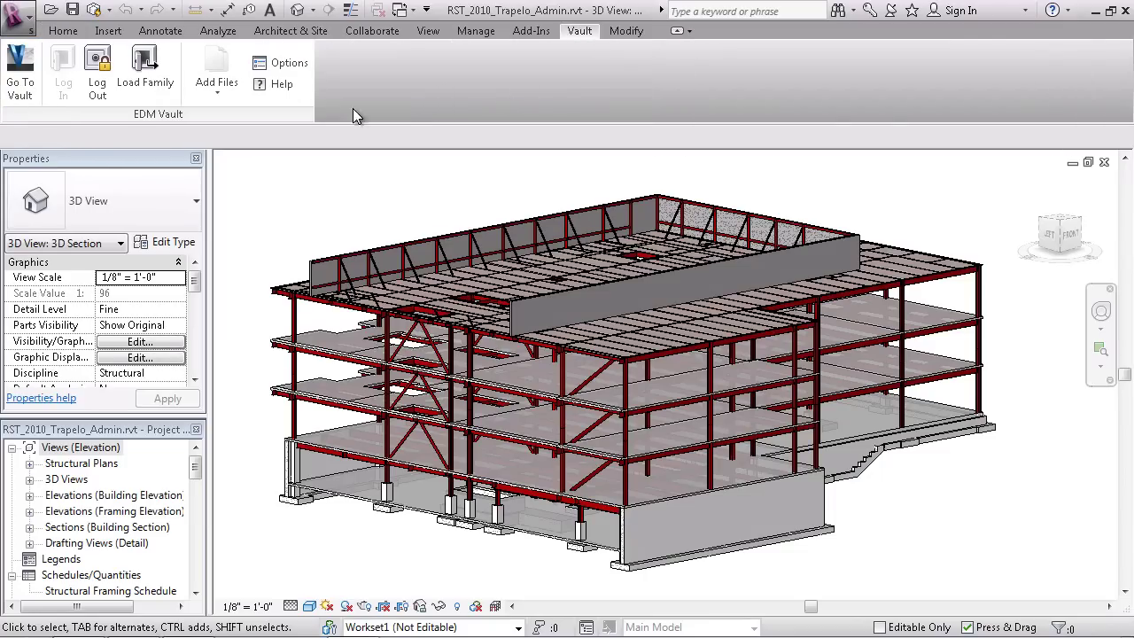
Search the vault for 'Column' families from Load Family and accept Concrete-Rectangular-Column.rfa.
{"action": "left_click", "coordinate": [157, 75]}
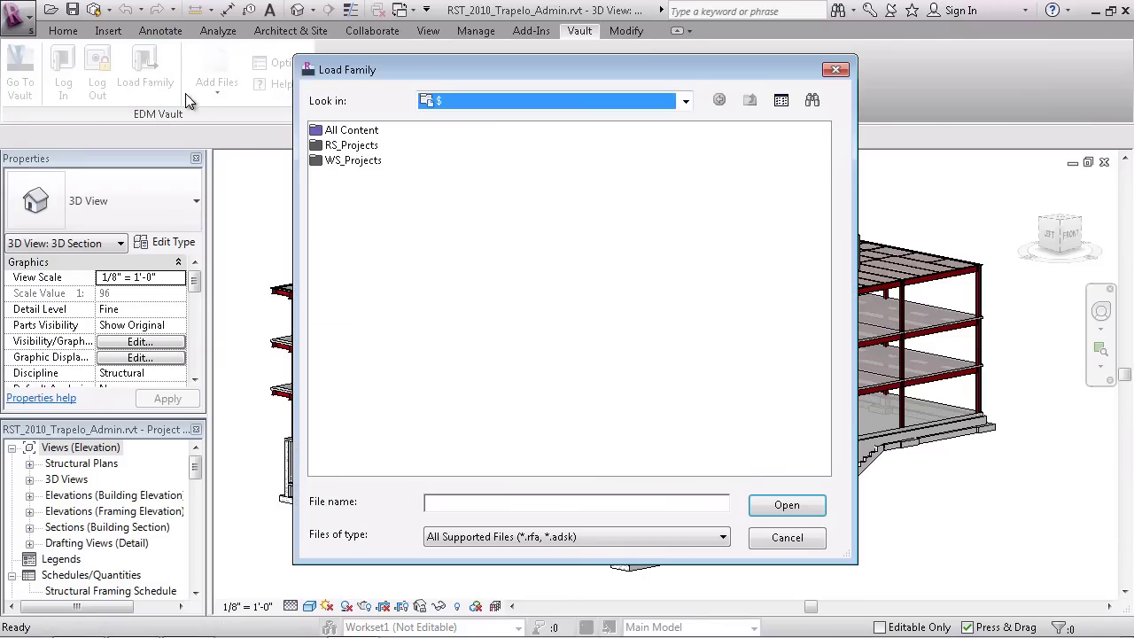
{"action": "left_click", "coordinate": [813, 101]}
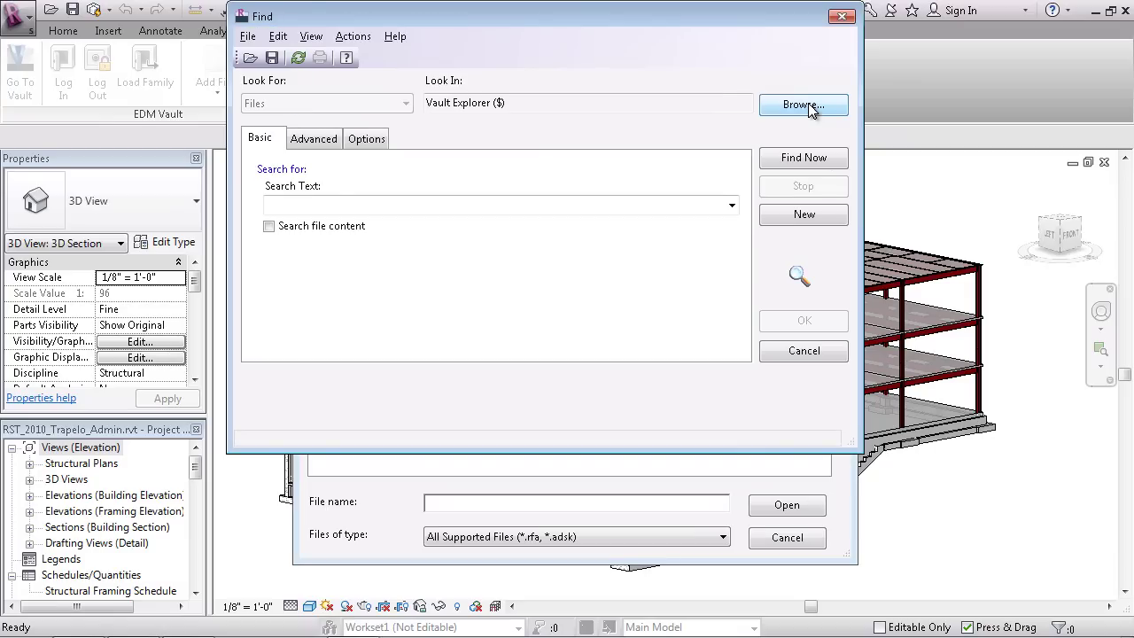
{"action": "left_click", "coordinate": [493, 203]}
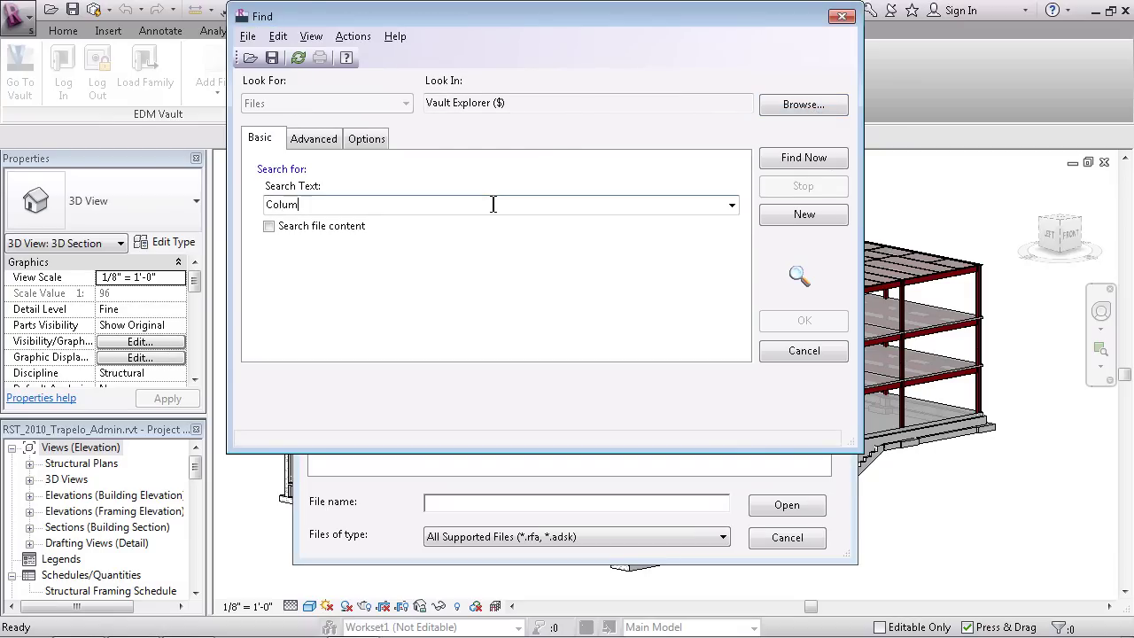
{"action": "key", "text": "Return"}
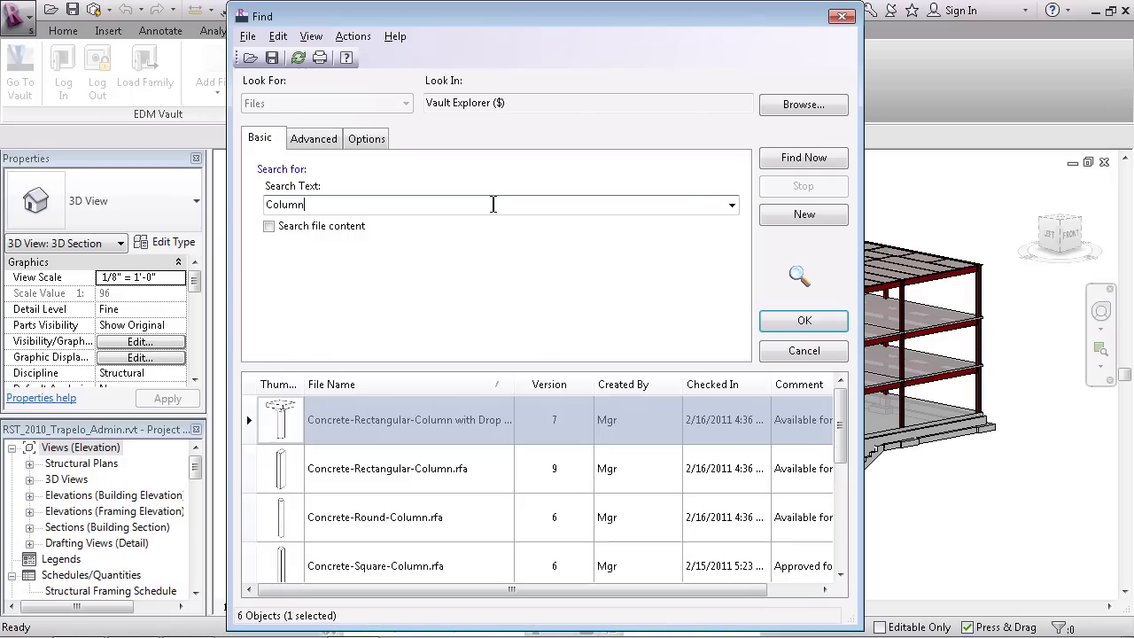
{"action": "left_click", "coordinate": [339, 468]}
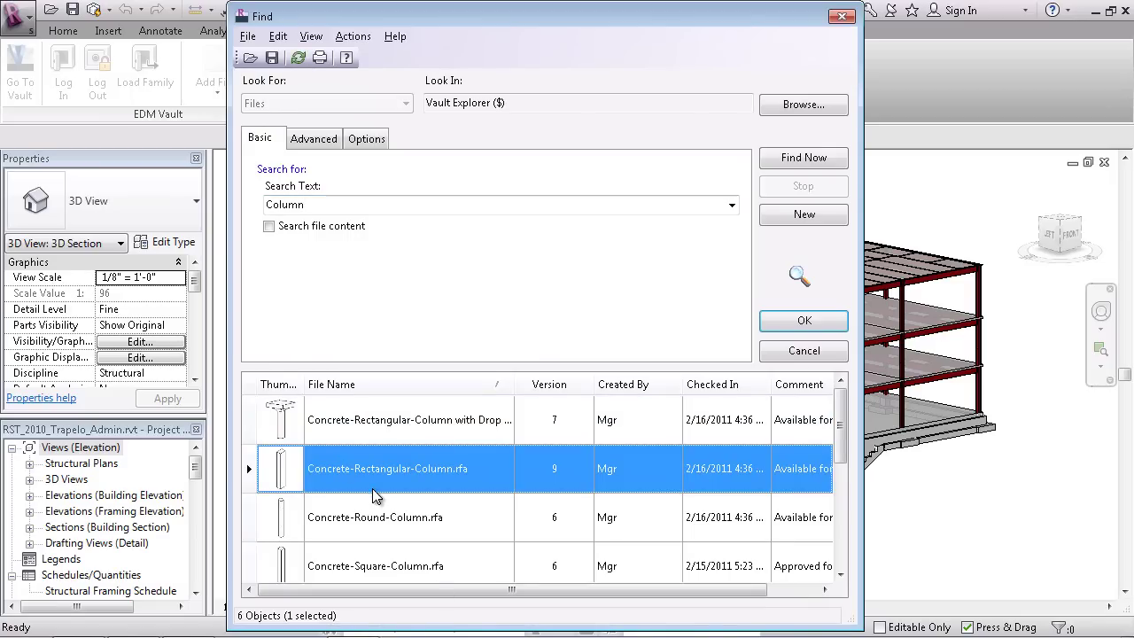
{"action": "left_click", "coordinate": [783, 324]}
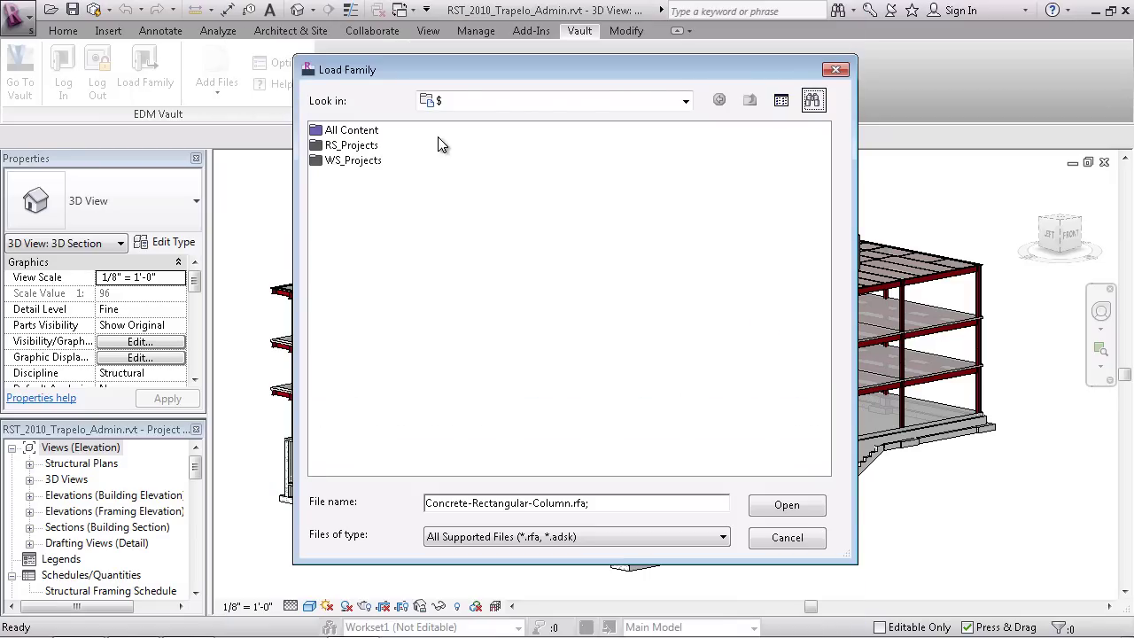
Browse to RS_Projects > Trapelo Road > Project Content and load Concrete-Square-Column.rfa.
{"action": "double_click", "coordinate": [349, 133]}
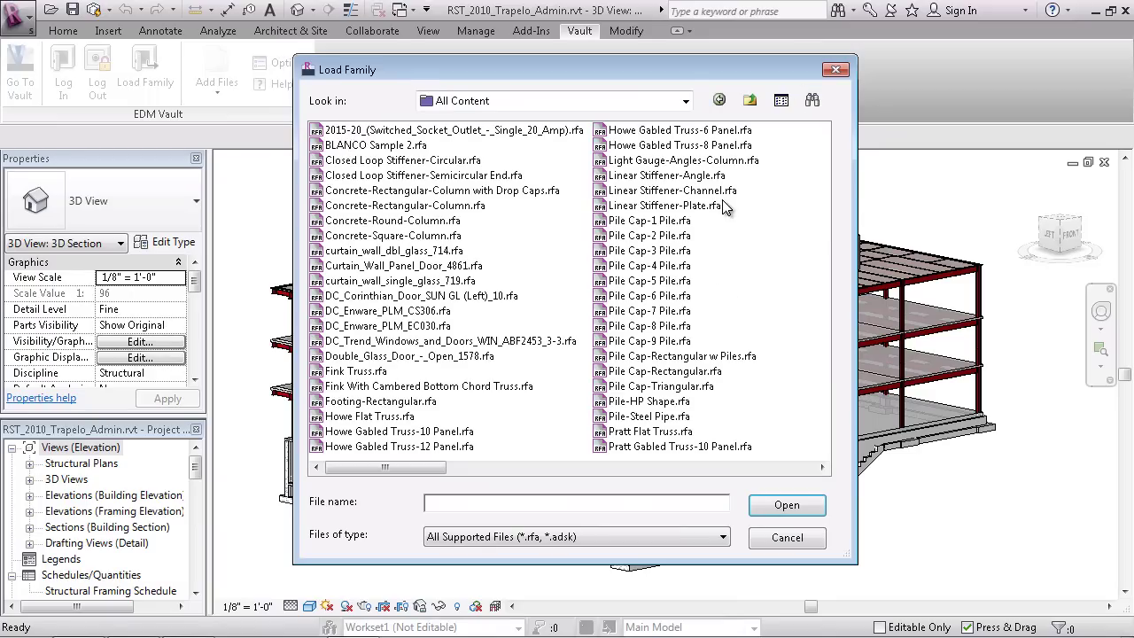
{"action": "left_click", "coordinate": [749, 100]}
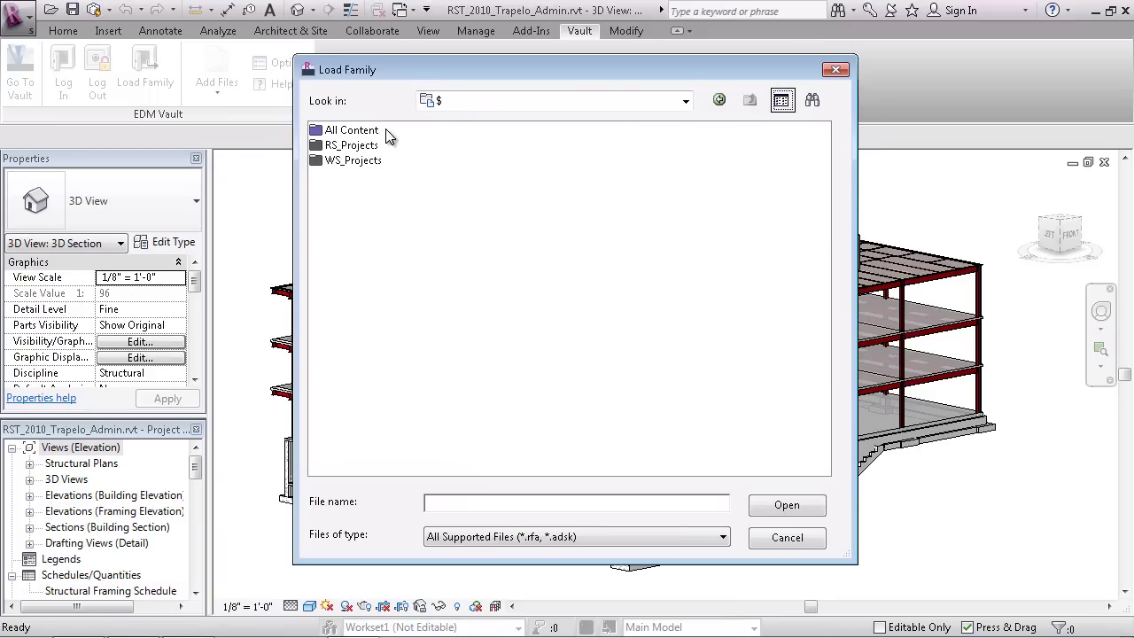
{"action": "double_click", "coordinate": [337, 146]}
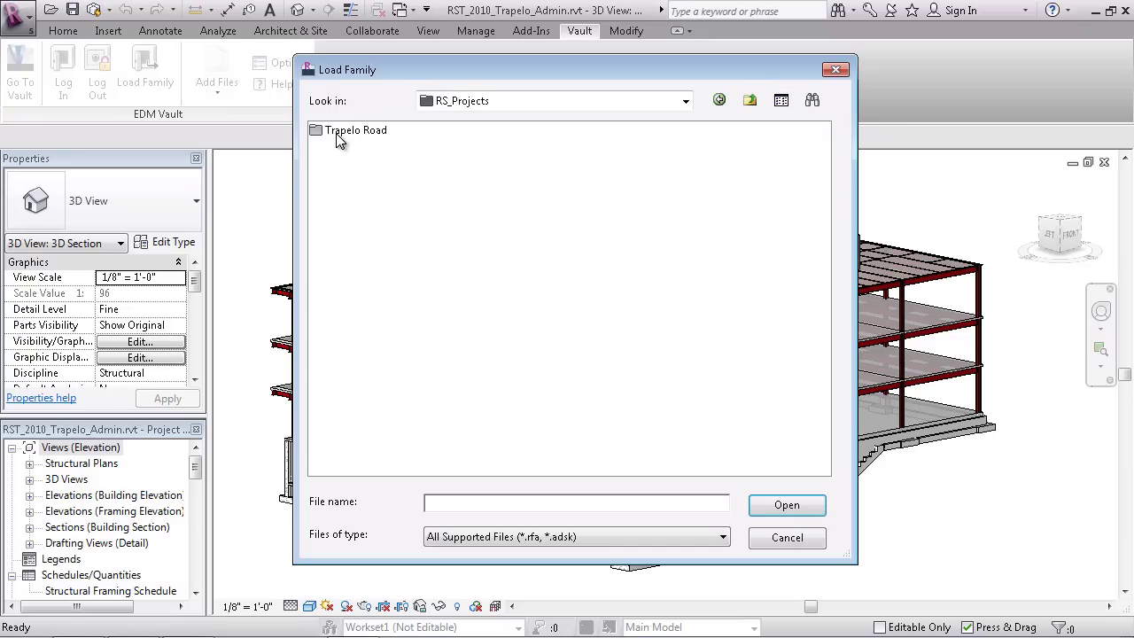
{"action": "double_click", "coordinate": [372, 131]}
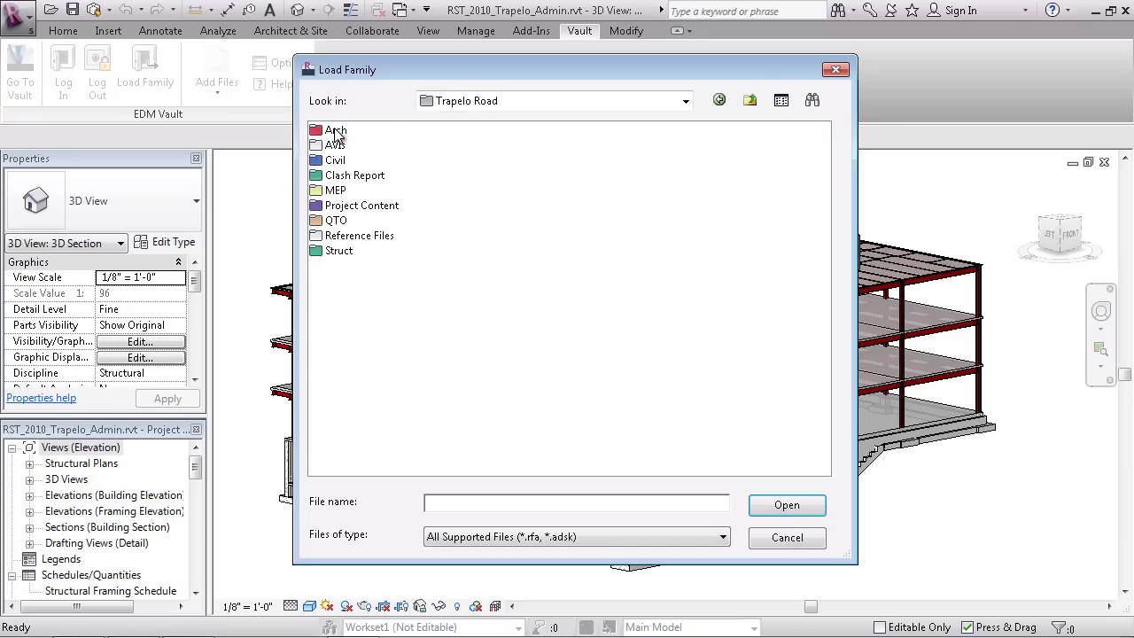
{"action": "double_click", "coordinate": [347, 205]}
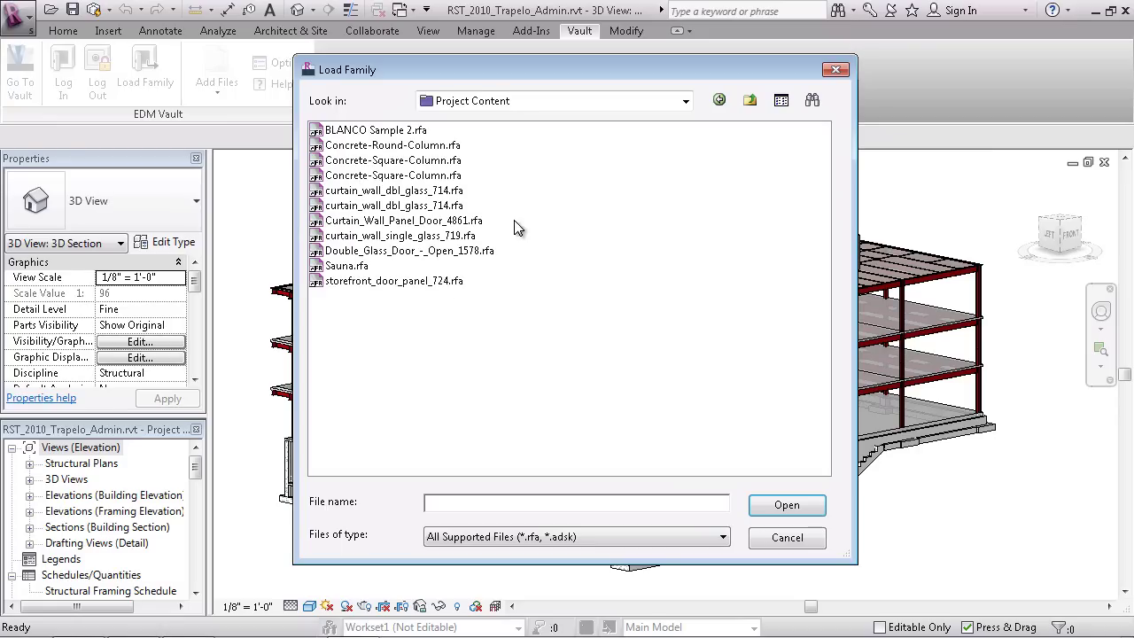
{"action": "left_click", "coordinate": [354, 162]}
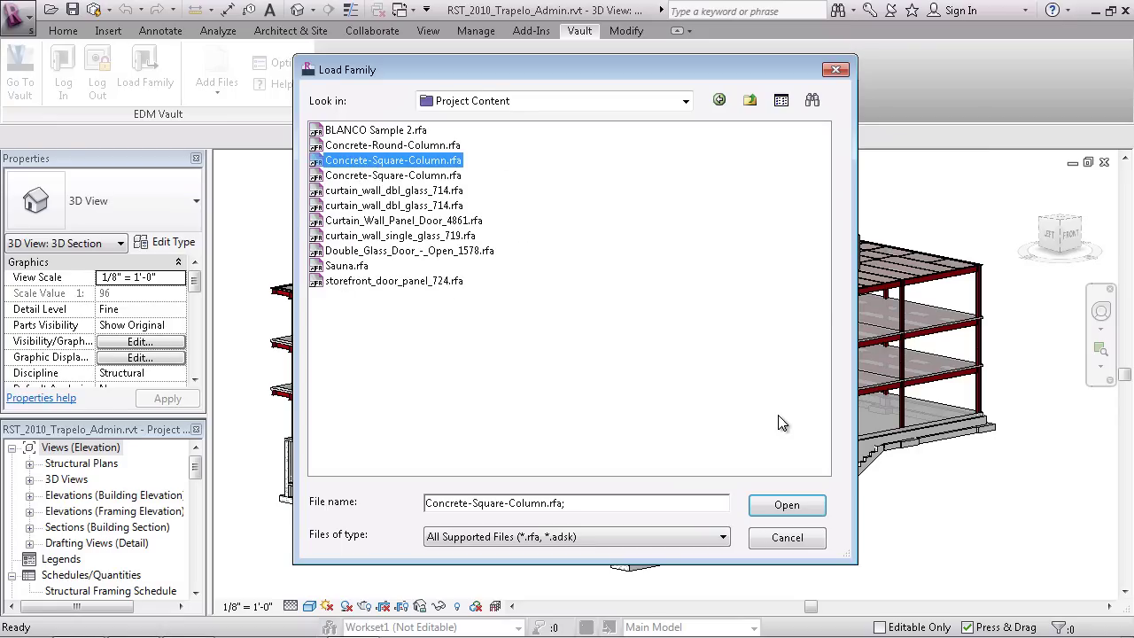
{"action": "left_click", "coordinate": [817, 505]}
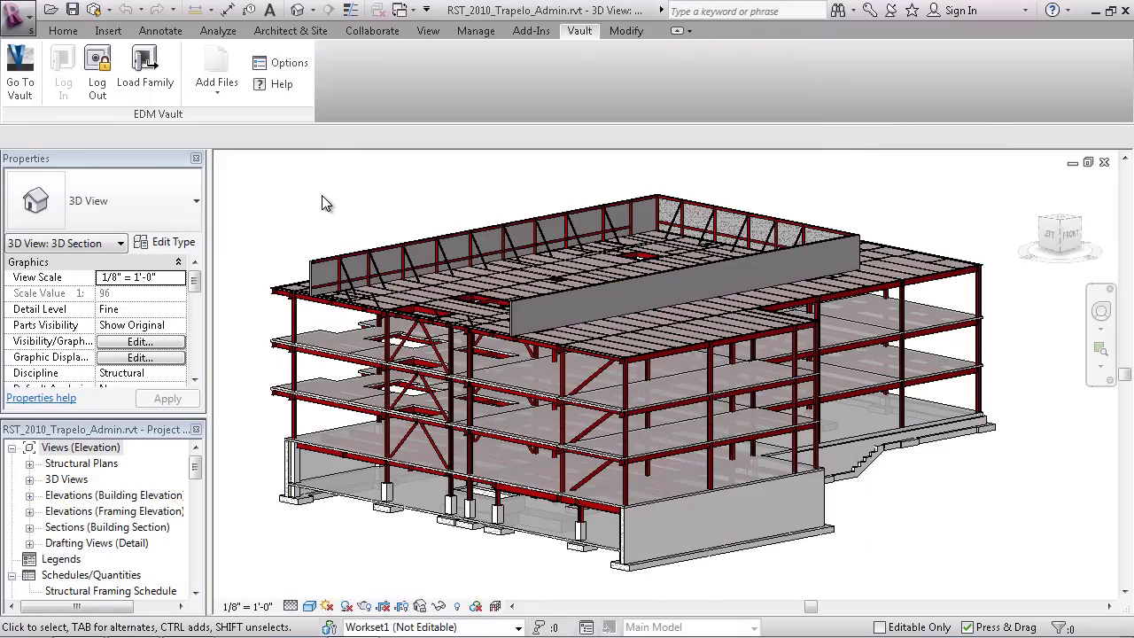
Select Concrete-Square-Column in the Project Browser, synchronize with central, and switch to Vault Collaboration.
{"action": "left_click_drag", "start_coordinate": [198, 467], "coordinate": [188, 547]}
{"action": "left_click", "coordinate": [99, 495]}
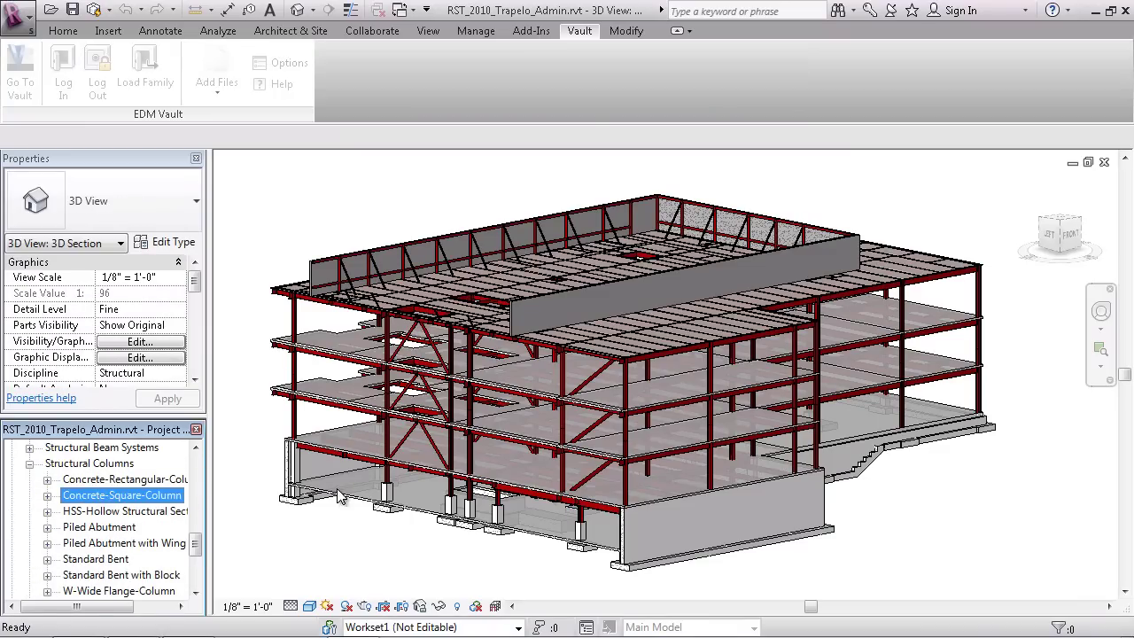
{"action": "left_click", "coordinate": [292, 221]}
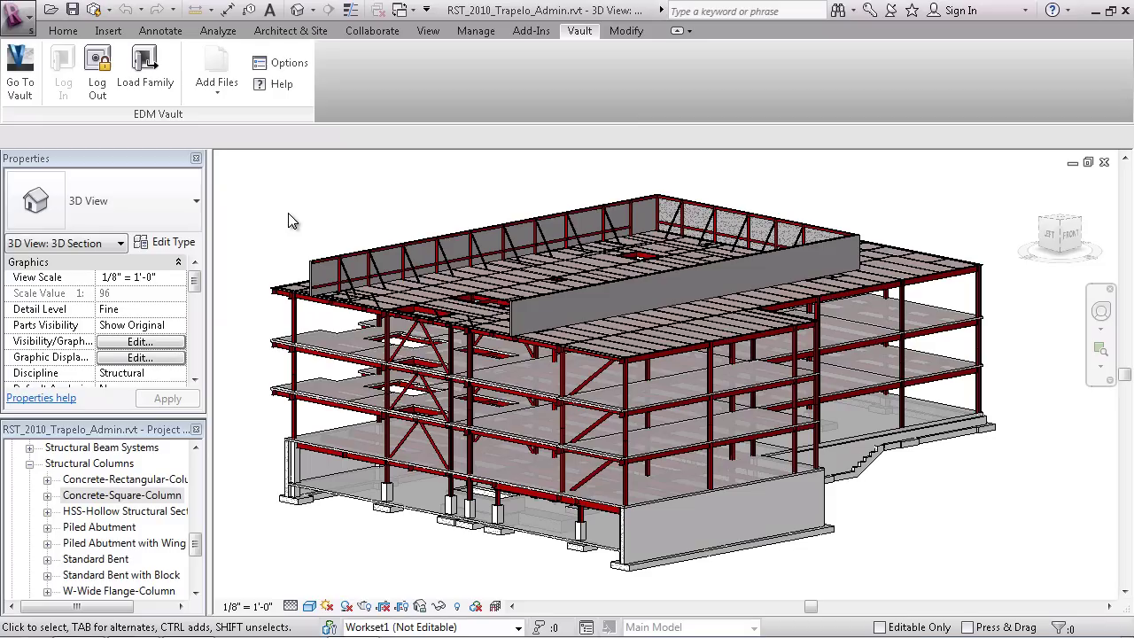
{"action": "left_click", "coordinate": [93, 9]}
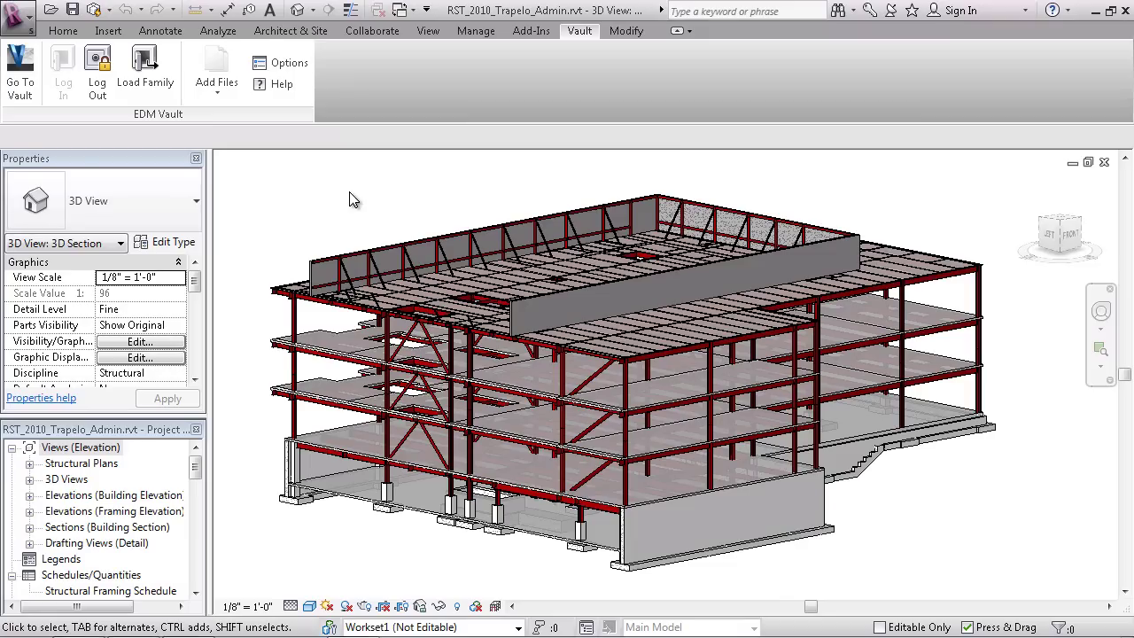
{"action": "left_click", "coordinate": [190, 620]}
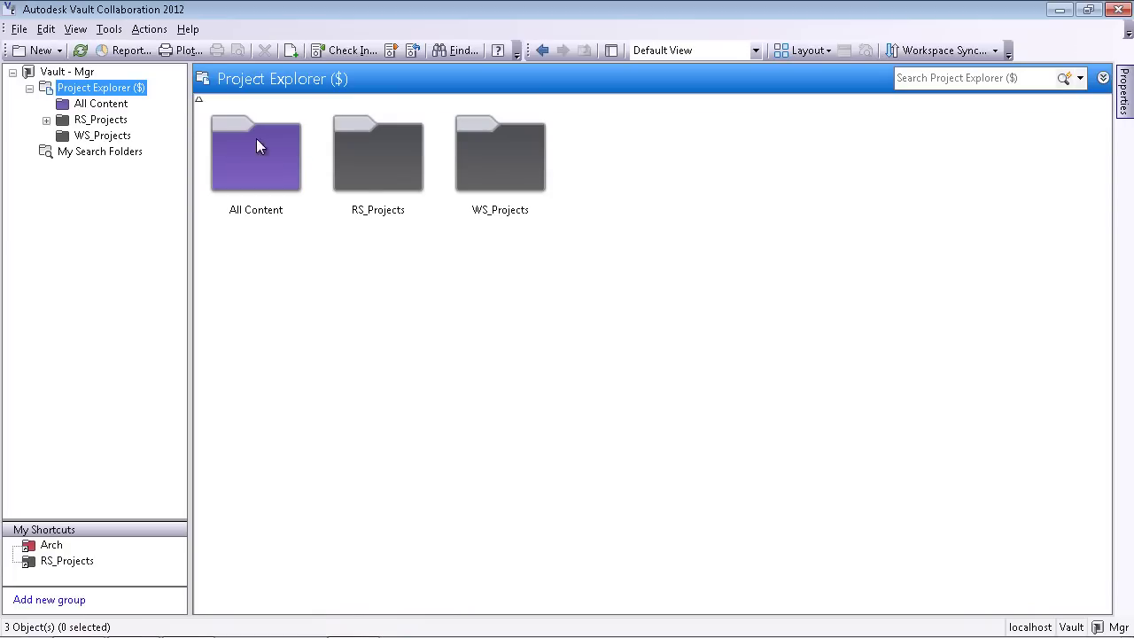
Review BLANCO Sample 2.rfa's version history and orbit its 3D DWF preview in All Content.
{"action": "left_click", "coordinate": [103, 106]}
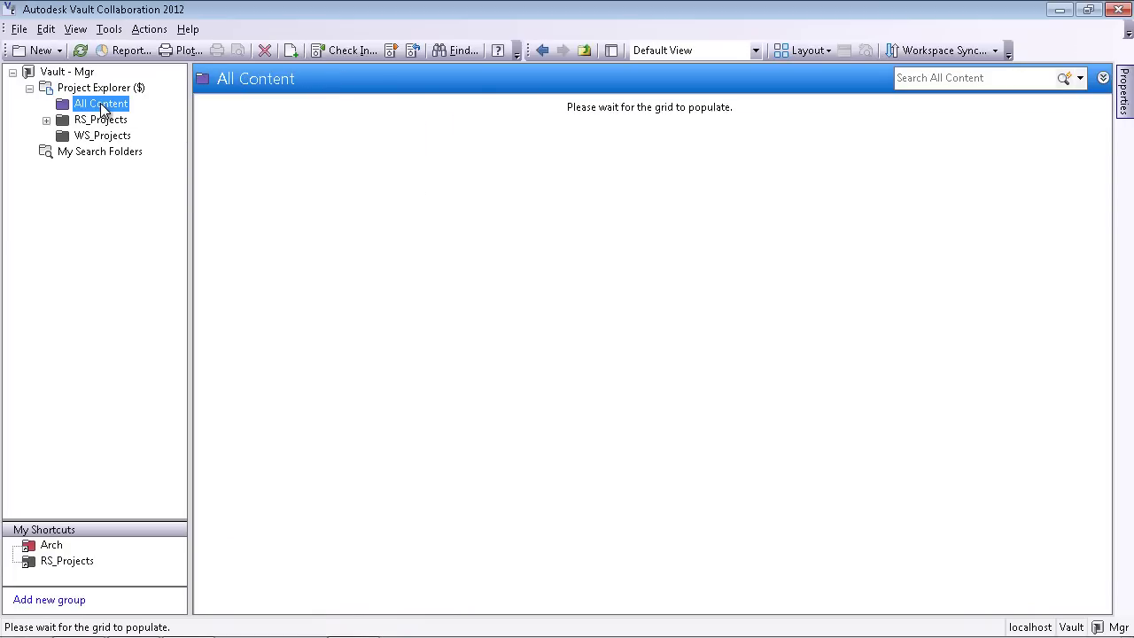
{"action": "left_click", "coordinate": [397, 163]}
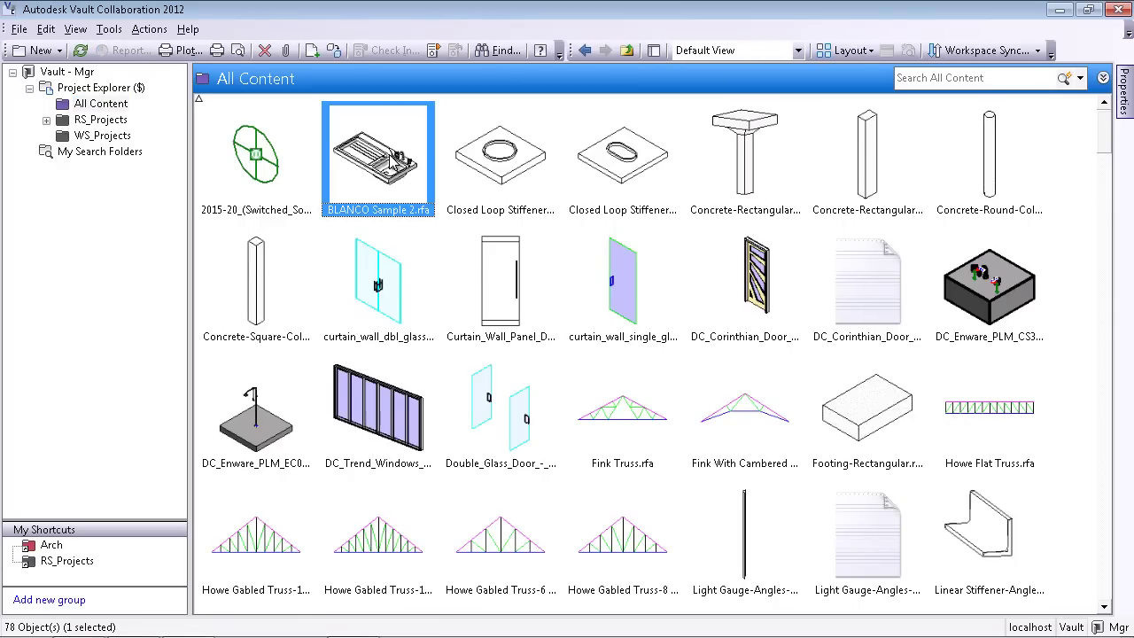
{"action": "left_click", "coordinate": [656, 50]}
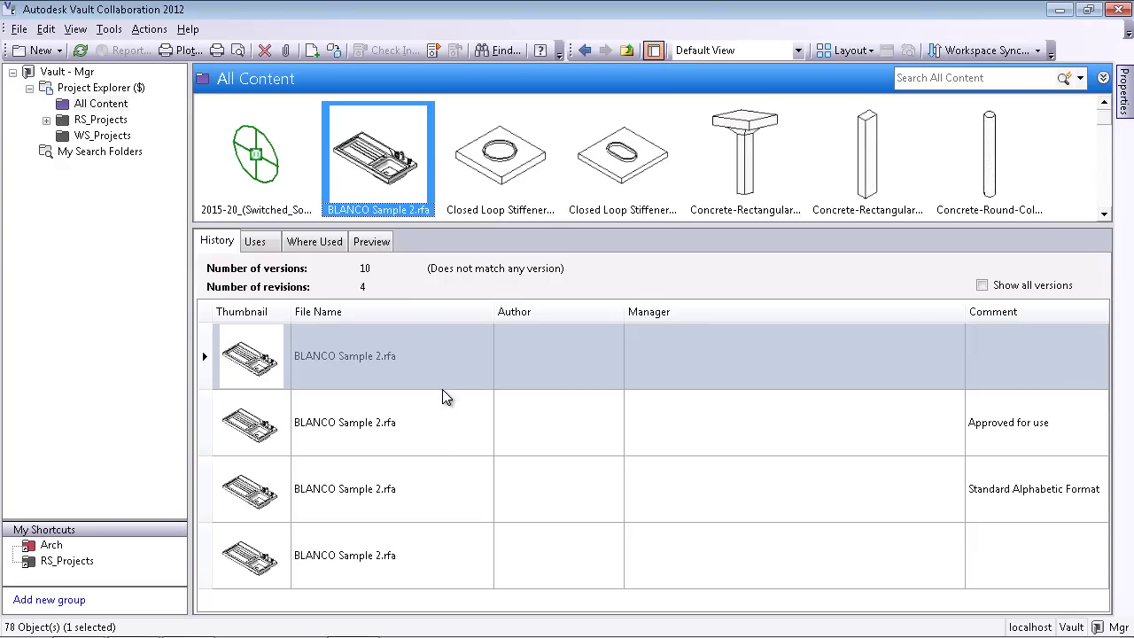
{"action": "left_click", "coordinate": [372, 241]}
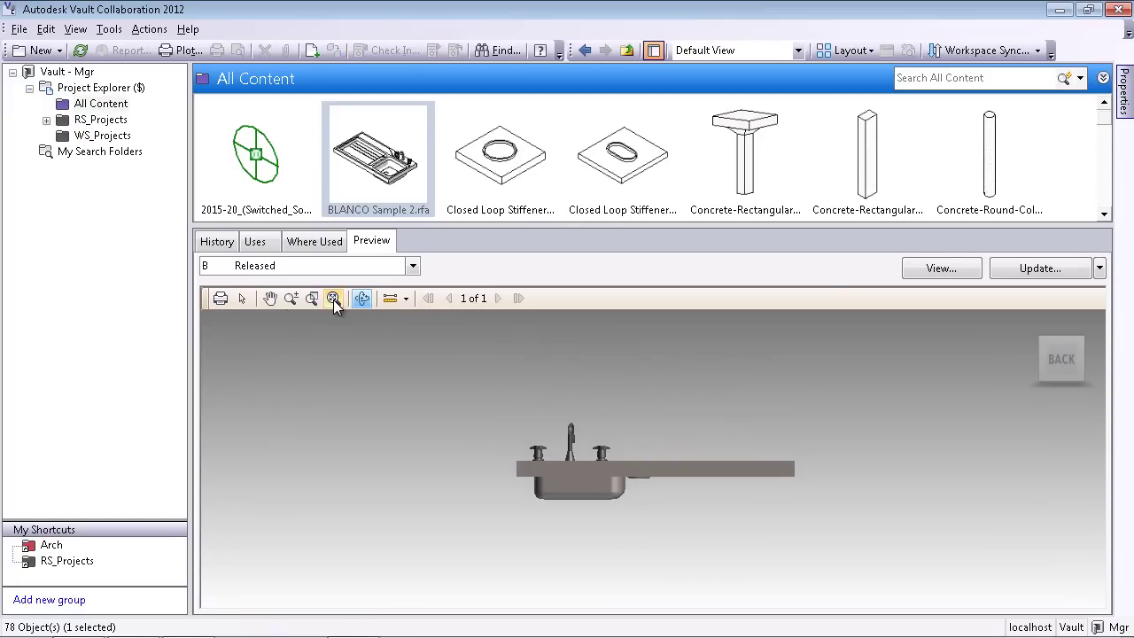
{"action": "left_click_drag", "start_coordinate": [665, 458], "coordinate": [765, 505]}
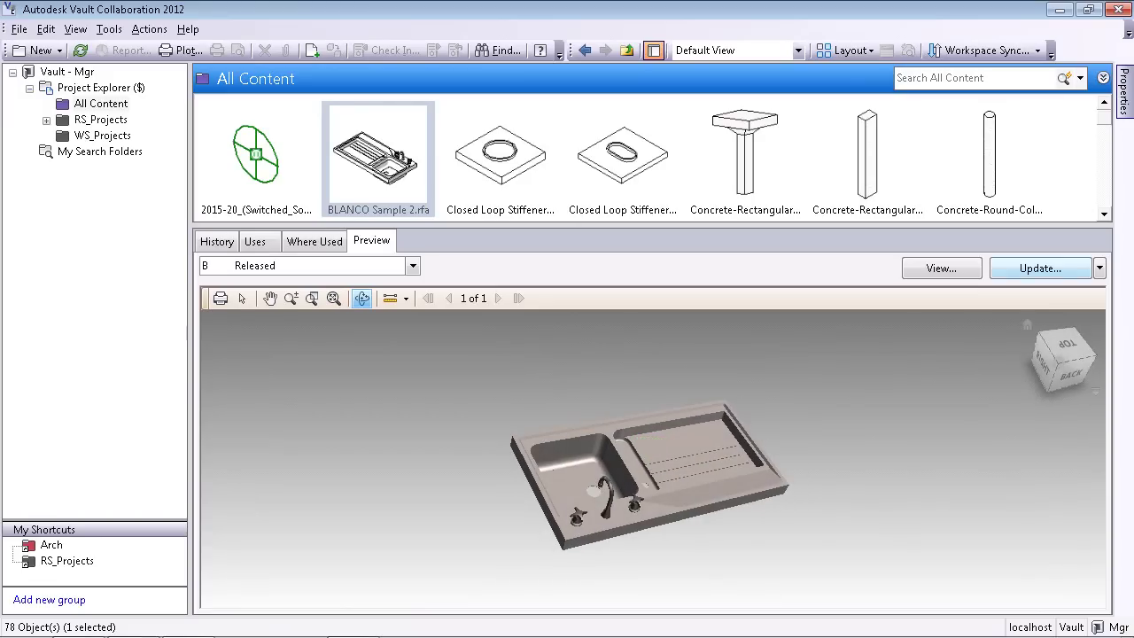
{"action": "mouse_move", "coordinate": [1127, 105]}
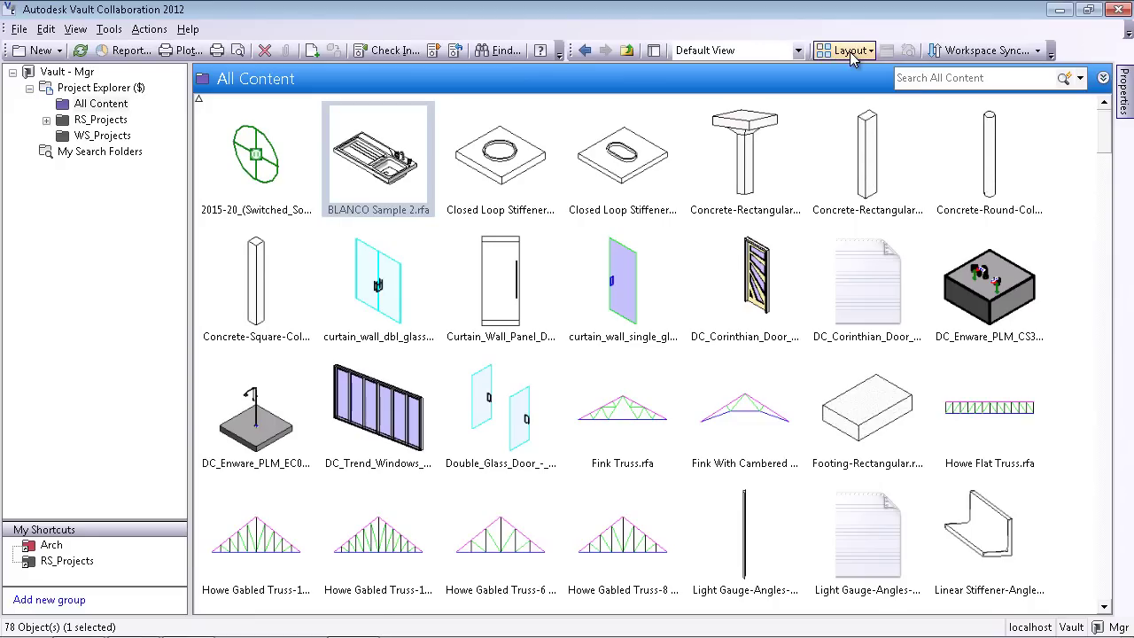
Switch to a detailed list and link four families, including Closed Loop Stiffener-Circular, into Project Content.
{"action": "left_click", "coordinate": [850, 54]}
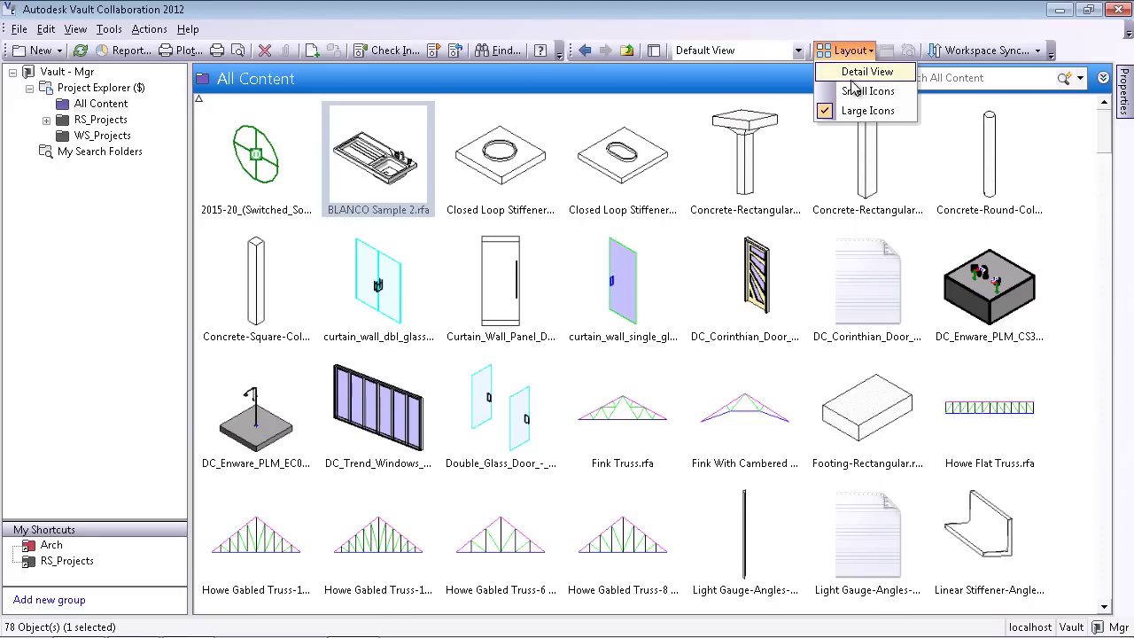
{"action": "left_click", "coordinate": [848, 78]}
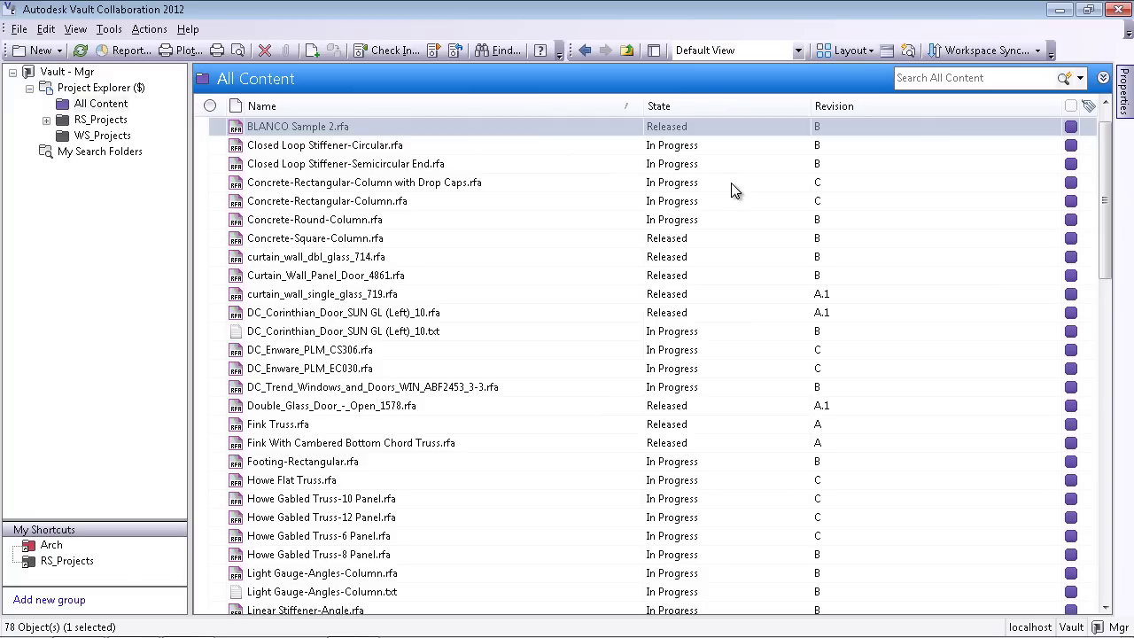
{"action": "left_click", "coordinate": [285, 150]}
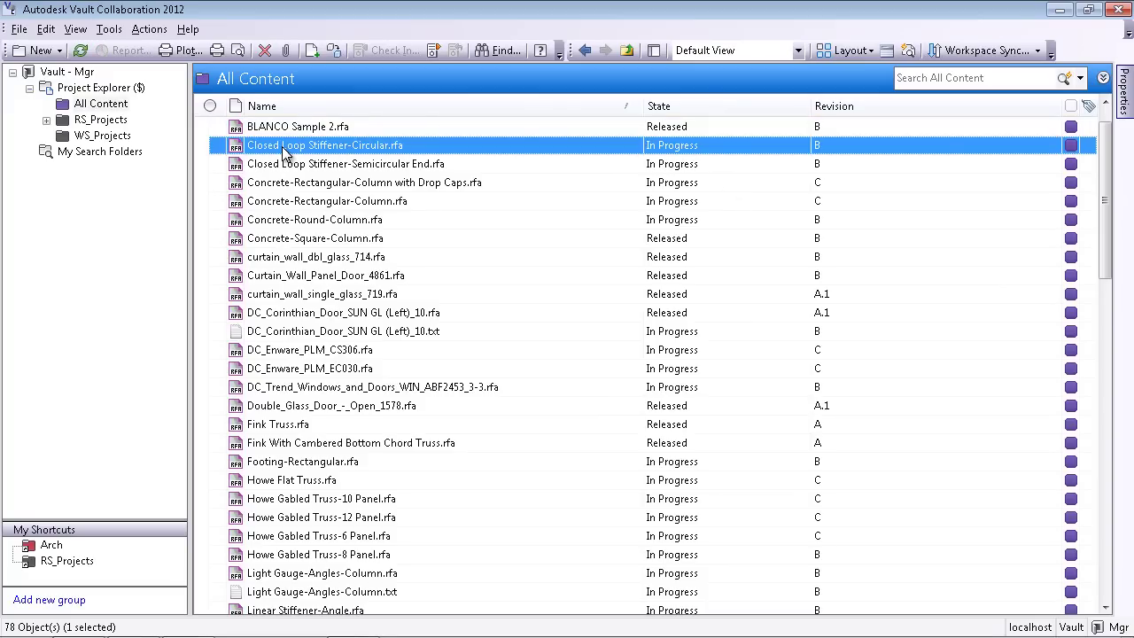
{"action": "left_click", "coordinate": [275, 207], "text": "shift"}
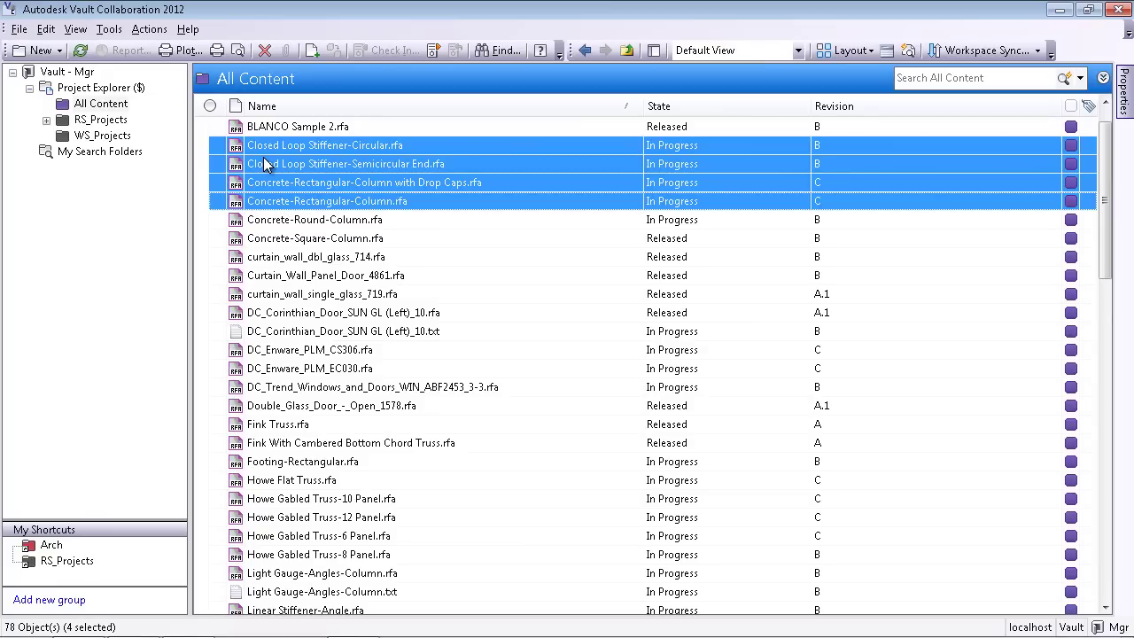
{"action": "left_click_drag", "start_coordinate": [264, 164], "coordinate": [152, 239]}
{"action": "right_click_drag", "start_coordinate": [153, 239], "coordinate": [155, 238]}
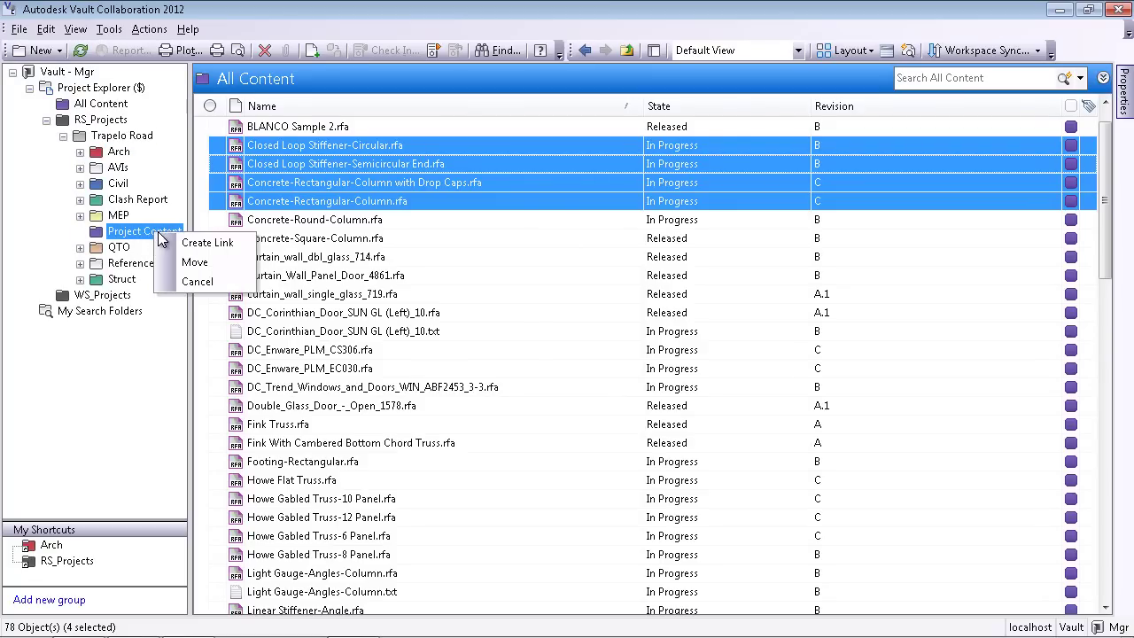
{"action": "left_click", "coordinate": [232, 245]}
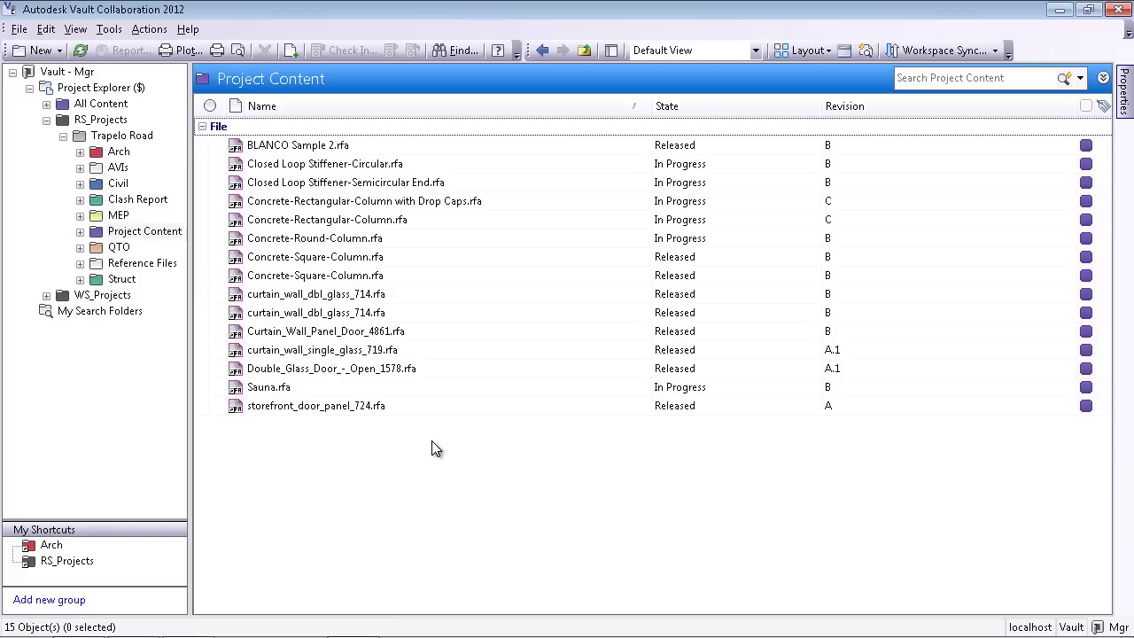
Run and scroll through the Project Dashboard (+ Sub-folders) report for the Trapelo Road folder.
{"action": "left_click", "coordinate": [103, 122]}
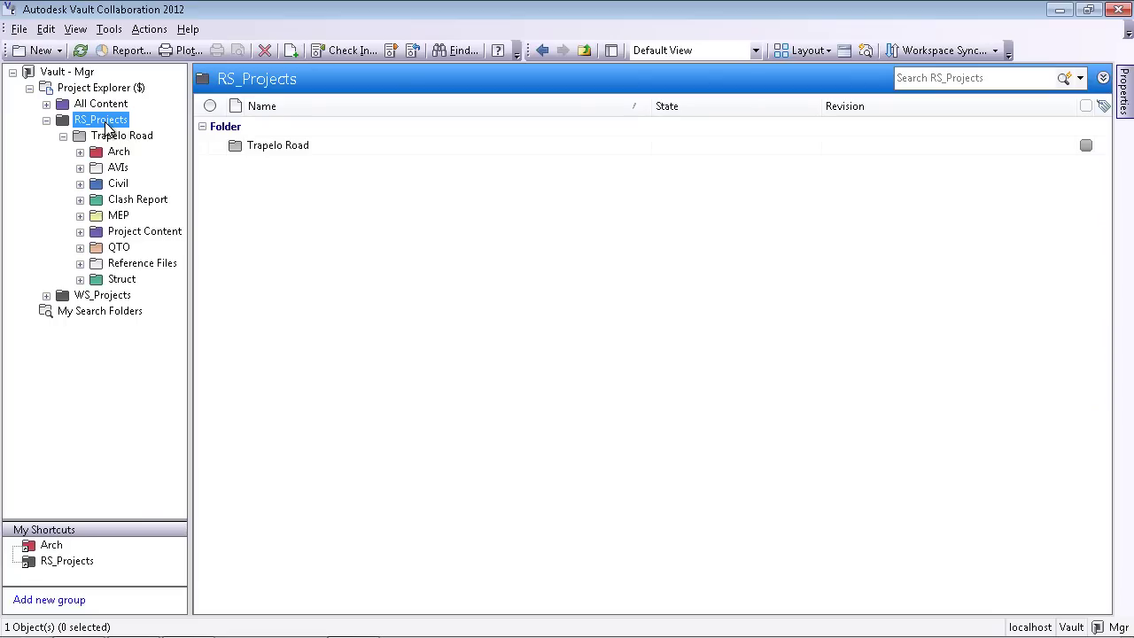
{"action": "left_click", "coordinate": [284, 147]}
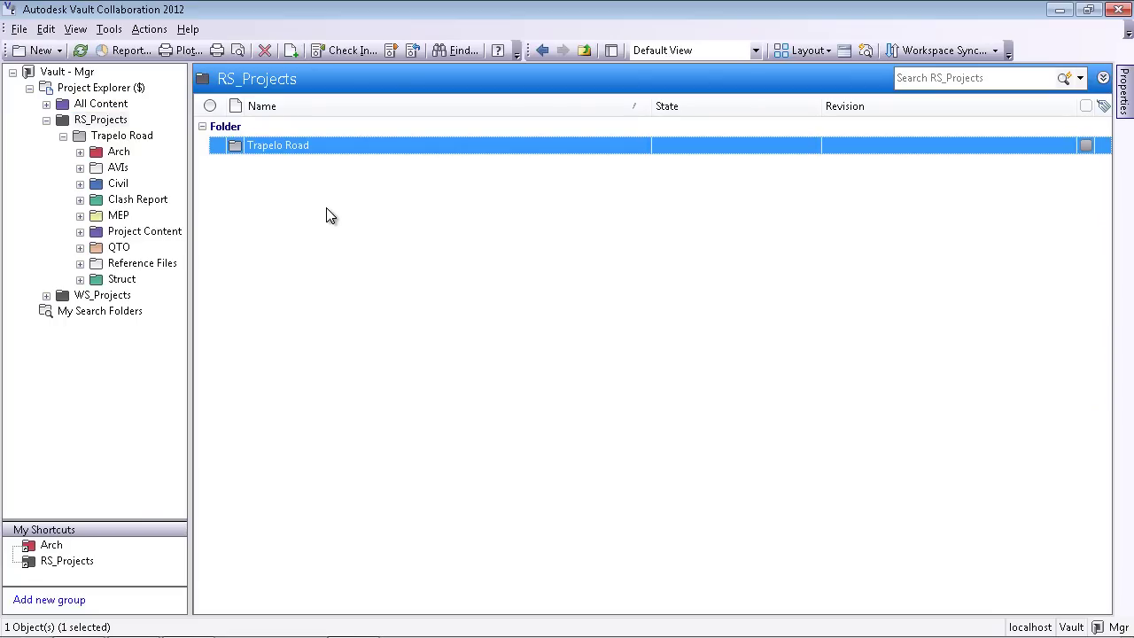
{"action": "left_click", "coordinate": [612, 50]}
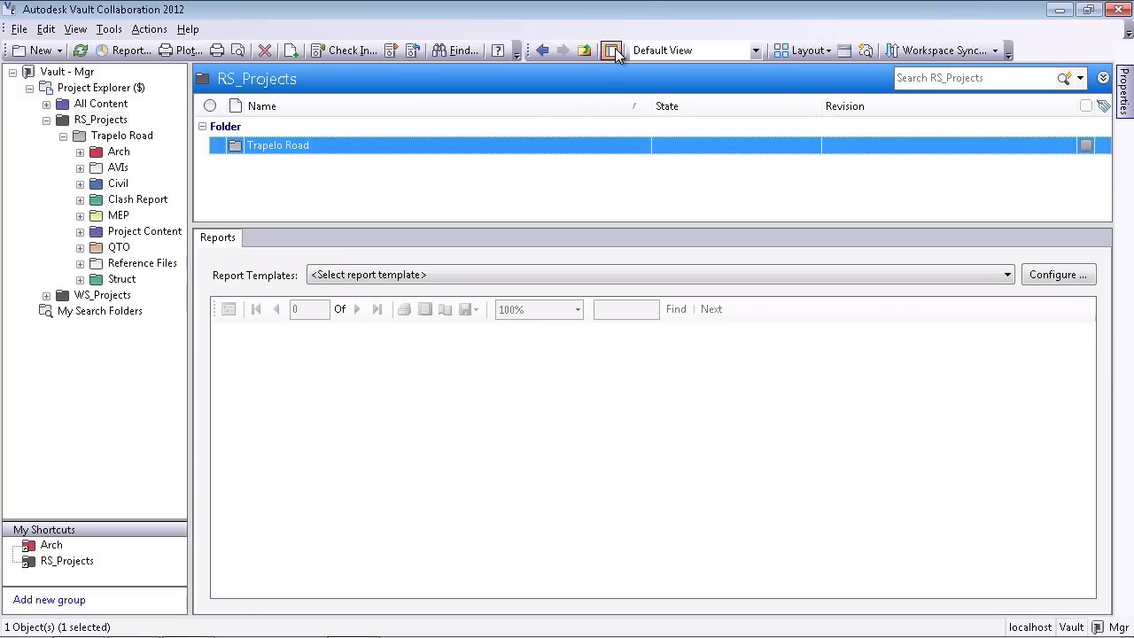
{"action": "left_click", "coordinate": [351, 273]}
{"action": "left_click", "coordinate": [348, 306]}
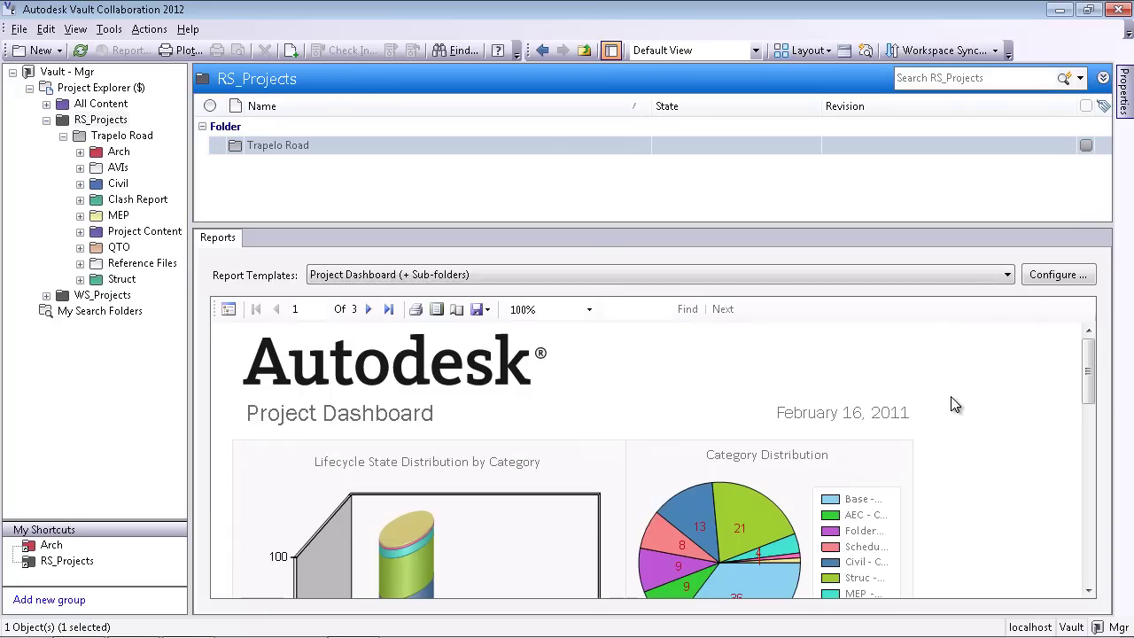
{"action": "scroll", "coordinate": [1019, 435], "scroll_direction": "down", "scroll_amount": 3}
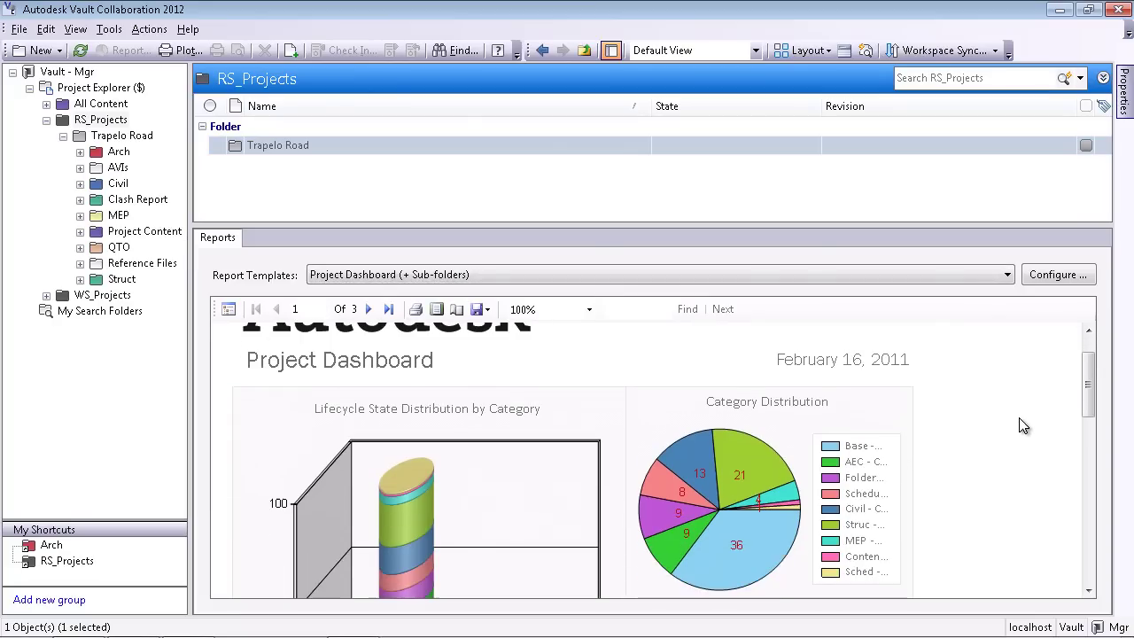
{"action": "scroll", "coordinate": [1016, 419], "scroll_direction": "up", "scroll_amount": 3}
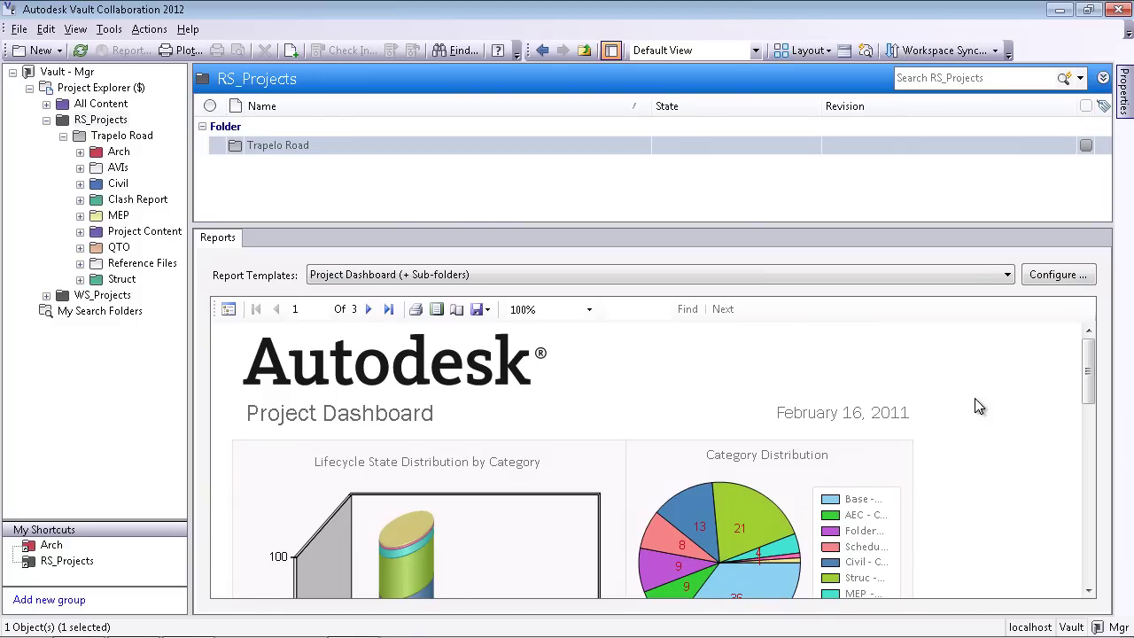
{"action": "scroll", "coordinate": [983, 438], "scroll_direction": "down", "scroll_amount": 1}
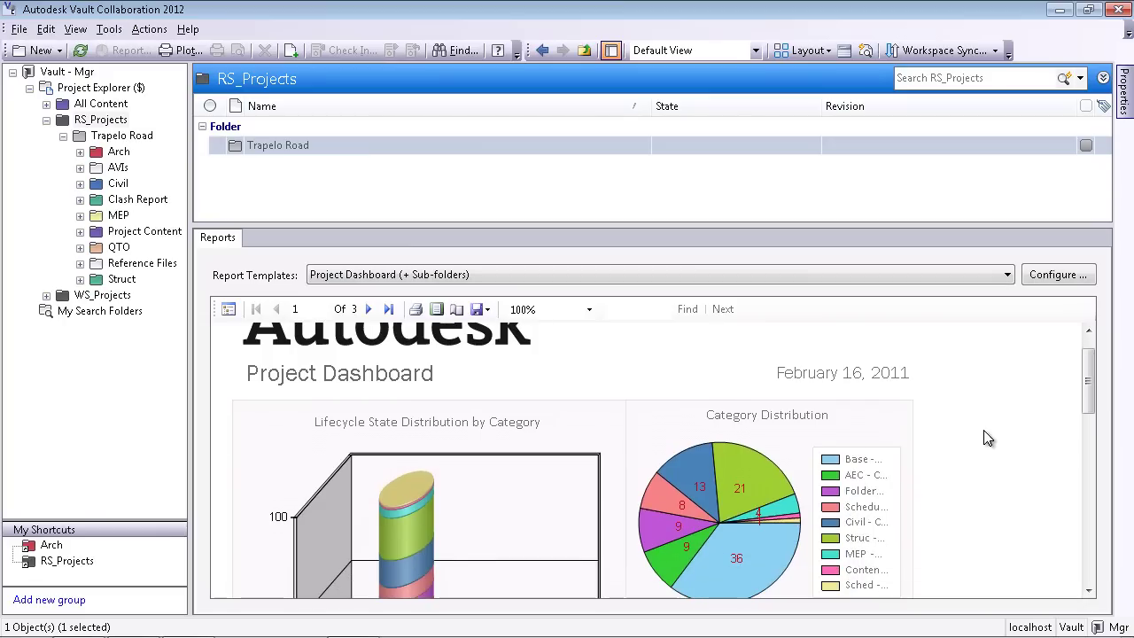
{"action": "scroll", "coordinate": [1002, 435], "scroll_direction": "down", "scroll_amount": 1}
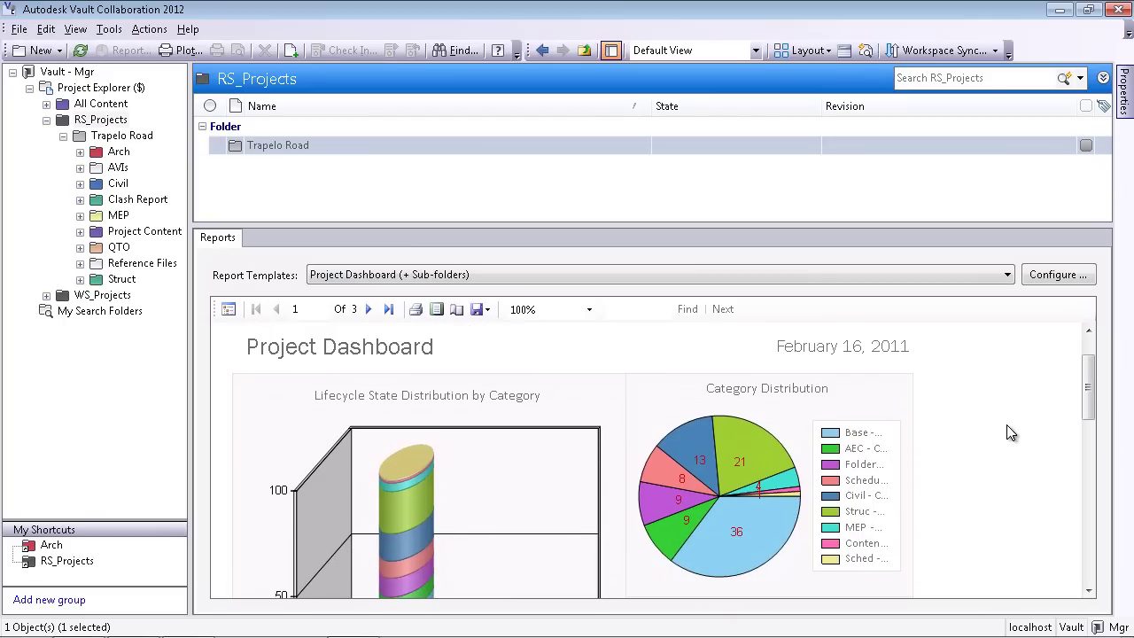
{"action": "scroll", "coordinate": [1011, 433], "scroll_direction": "up", "scroll_amount": 2}
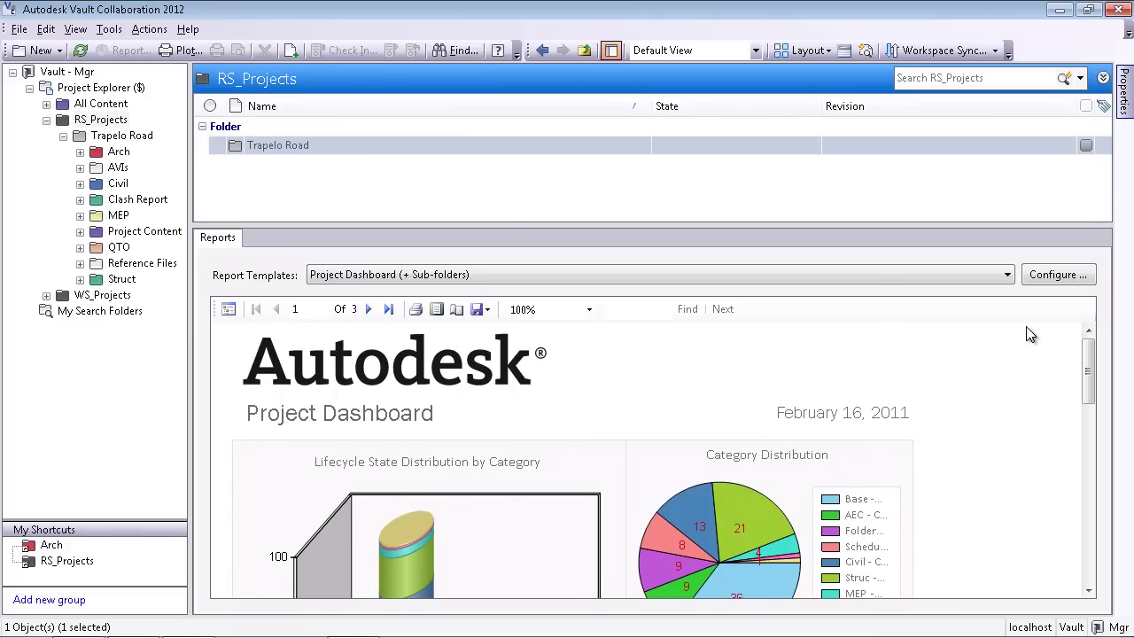
{"action": "left_click", "coordinate": [612, 50]}
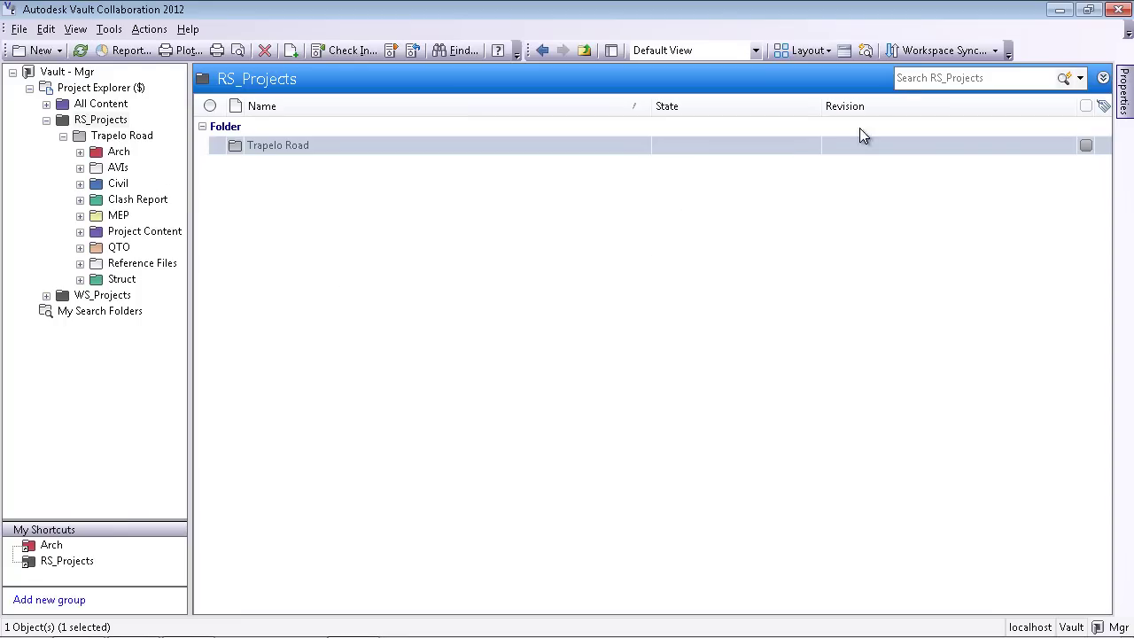
Search RS_Projects for 'site' and bring up the context menu for TRAPELO_SITE.rvt.
{"action": "left_click", "coordinate": [918, 79]}
{"action": "type", "text": "site"}
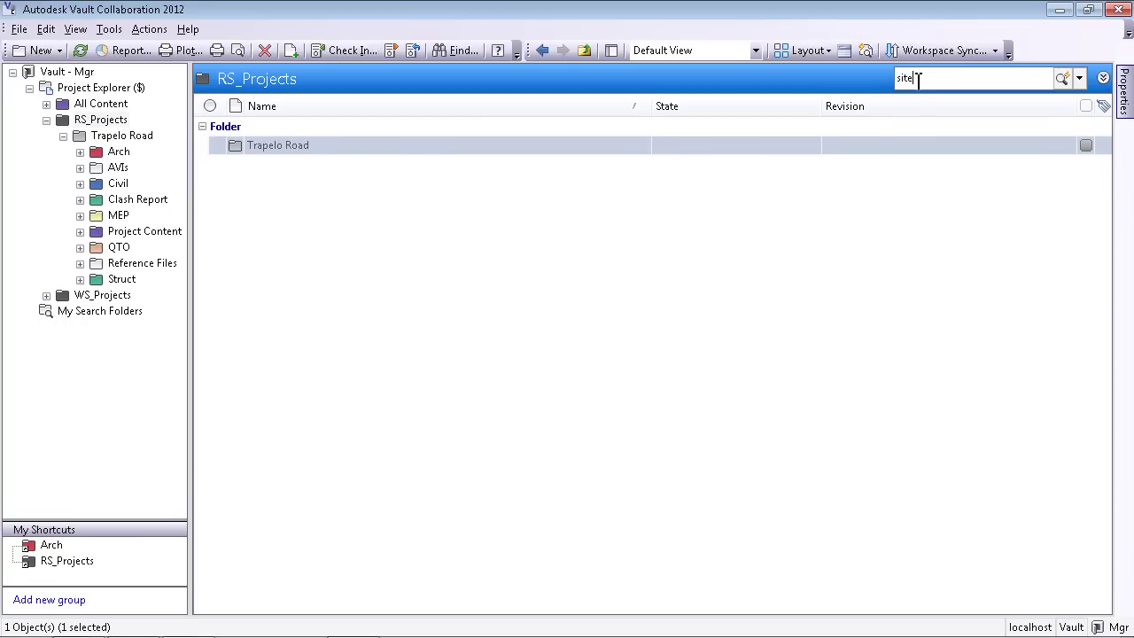
{"action": "key", "text": "Return"}
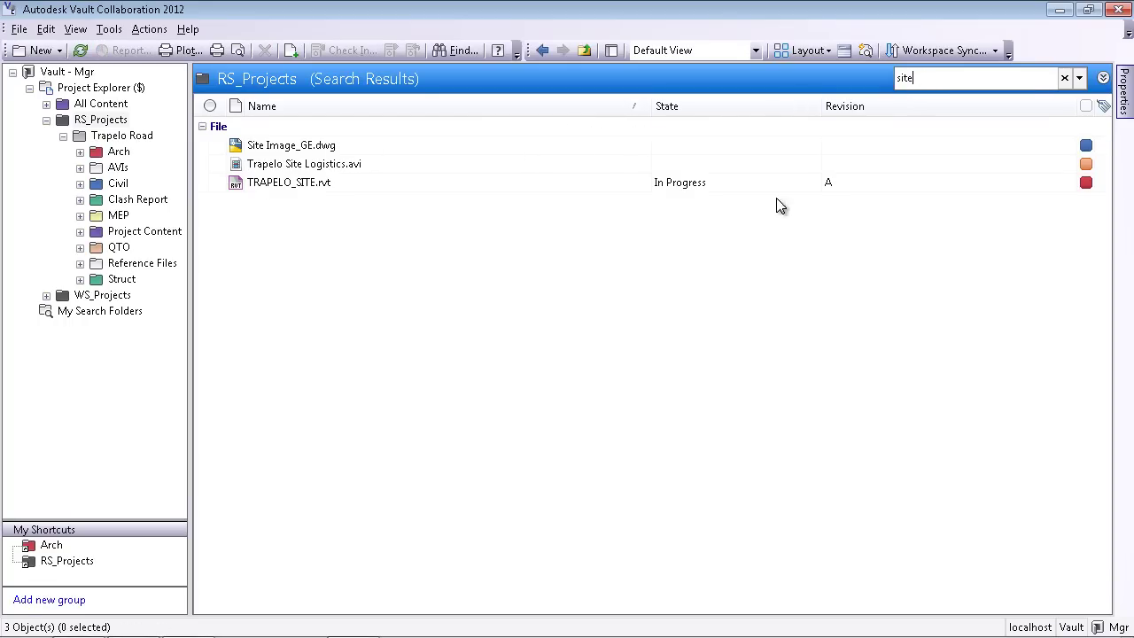
{"action": "mouse_move", "coordinate": [1088, 154]}
{"action": "left_click", "coordinate": [491, 180]}
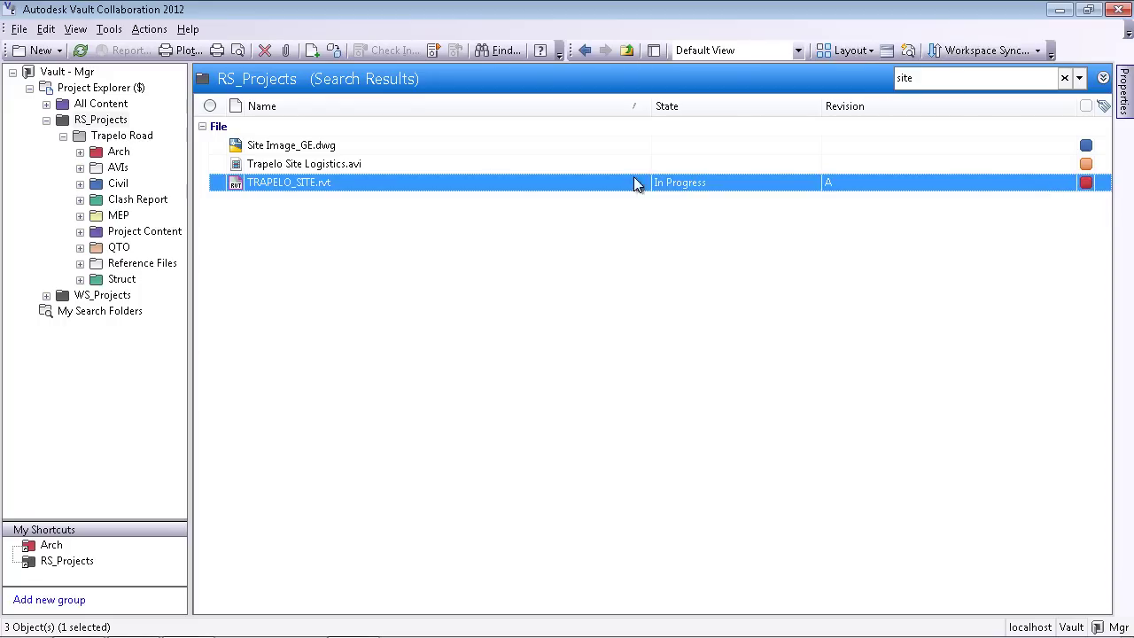
{"action": "right_click", "coordinate": [344, 188]}
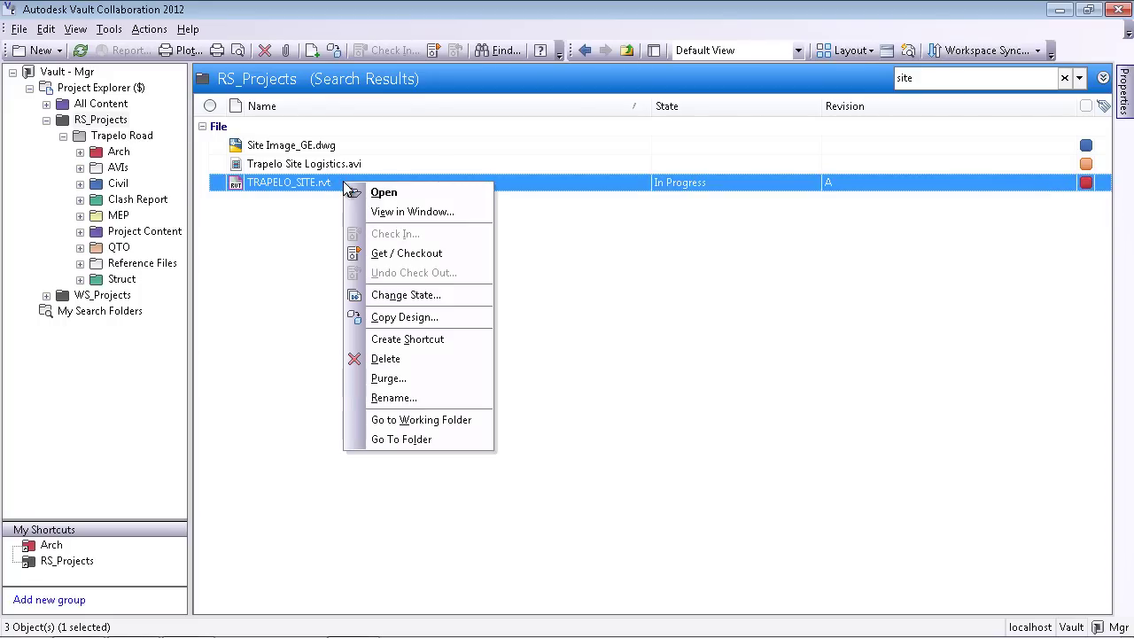
Go to TRAPELO_SITE.rvt's folder and expand its Where Used attachments to Trapelo_Design_Intent.rvt.
{"action": "left_click", "coordinate": [418, 439]}
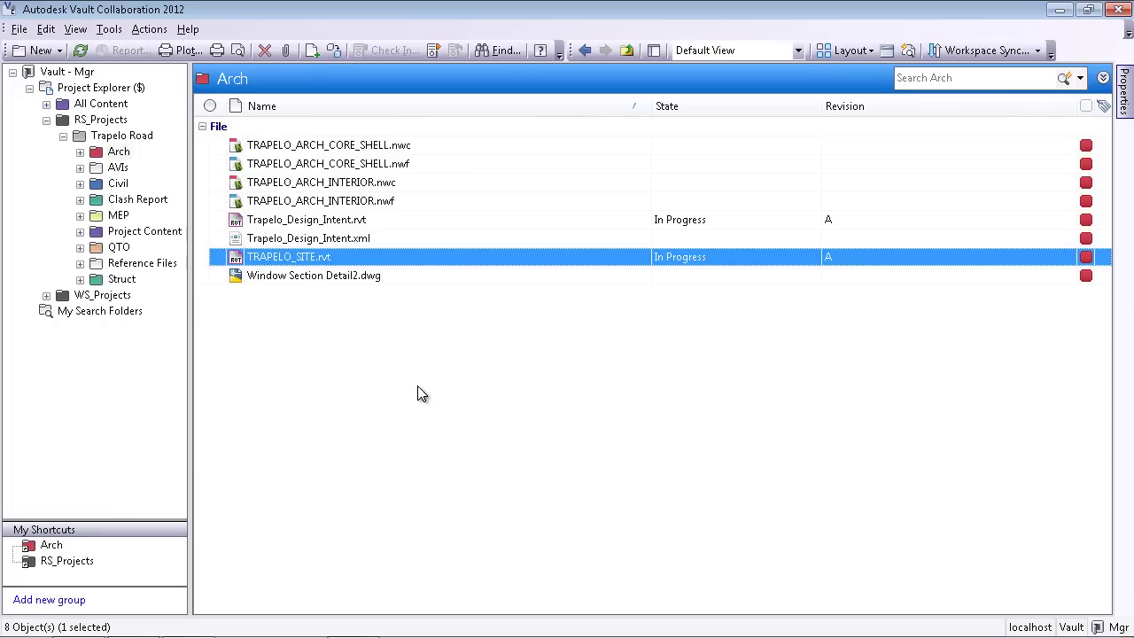
{"action": "left_click", "coordinate": [656, 52]}
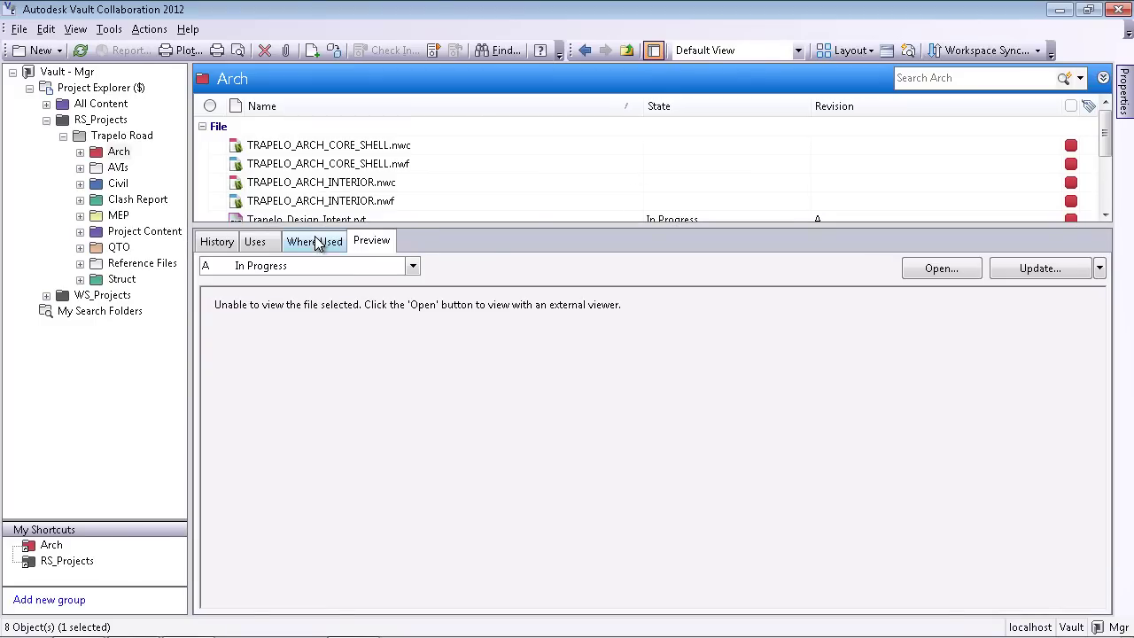
{"action": "left_click", "coordinate": [317, 242]}
{"action": "left_click", "coordinate": [214, 326]}
{"action": "left_click", "coordinate": [206, 325]}
{"action": "left_click", "coordinate": [222, 342]}
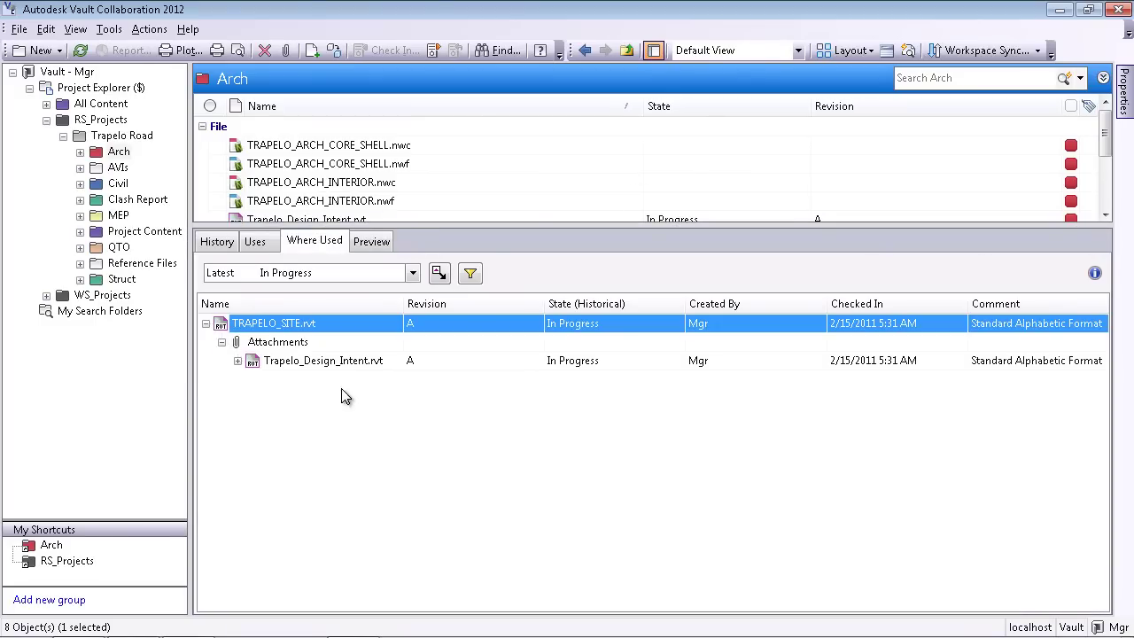
{"action": "left_click", "coordinate": [296, 362]}
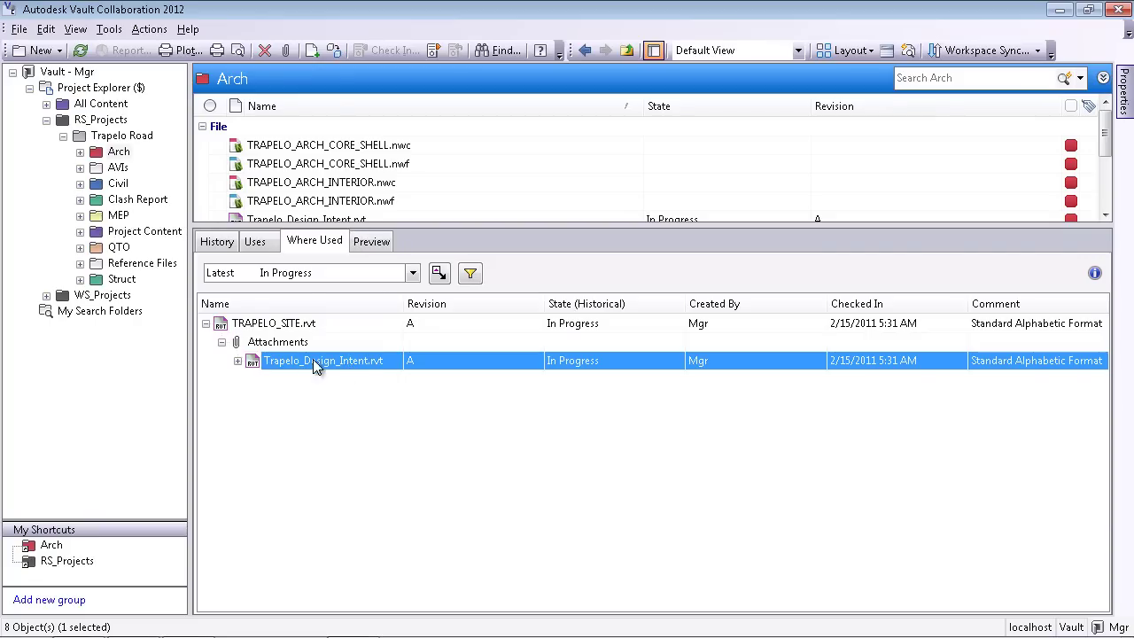
{"action": "left_click", "coordinate": [237, 361]}
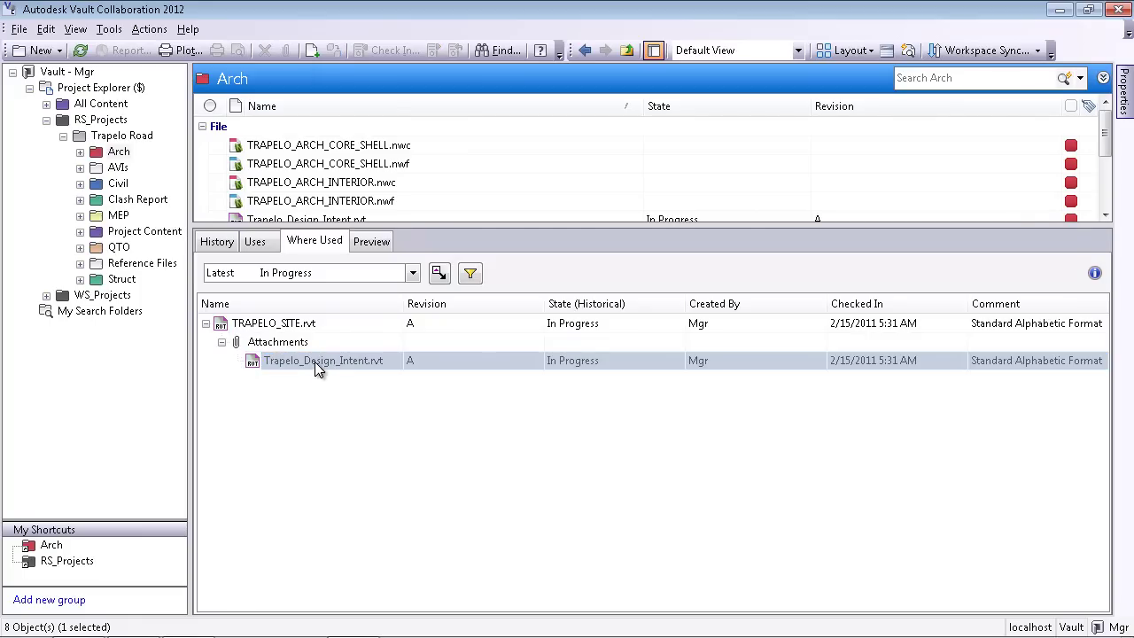
View RST_2010_Trapelo.rvt's history in the Struct folder: 31 versions and 2 revisions.
{"action": "left_click", "coordinate": [123, 281]}
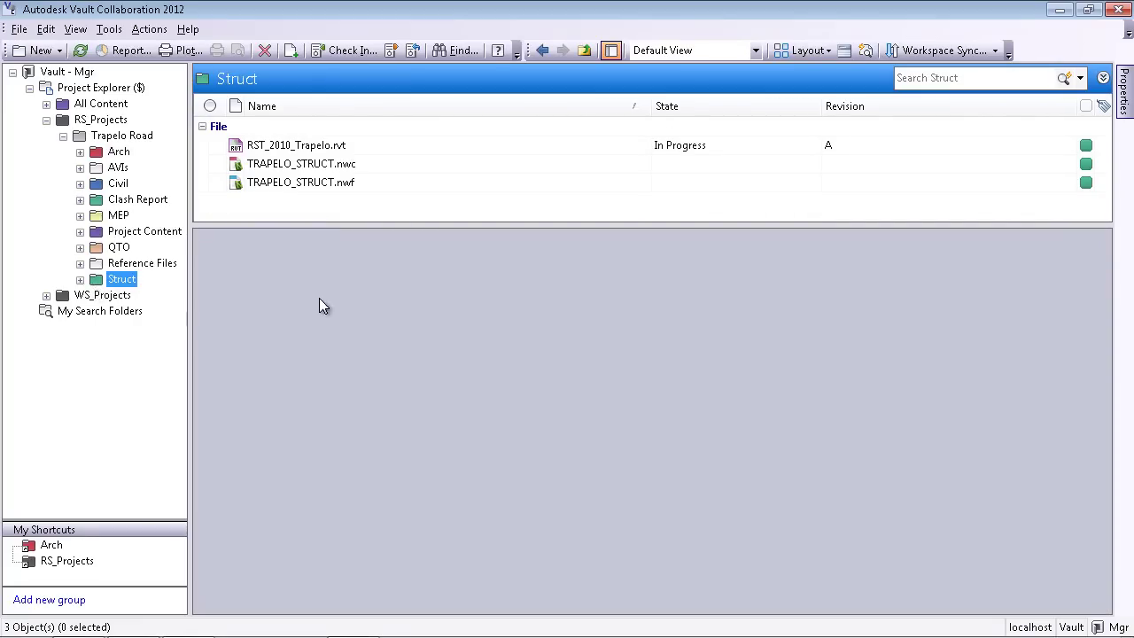
{"action": "left_click", "coordinate": [307, 151]}
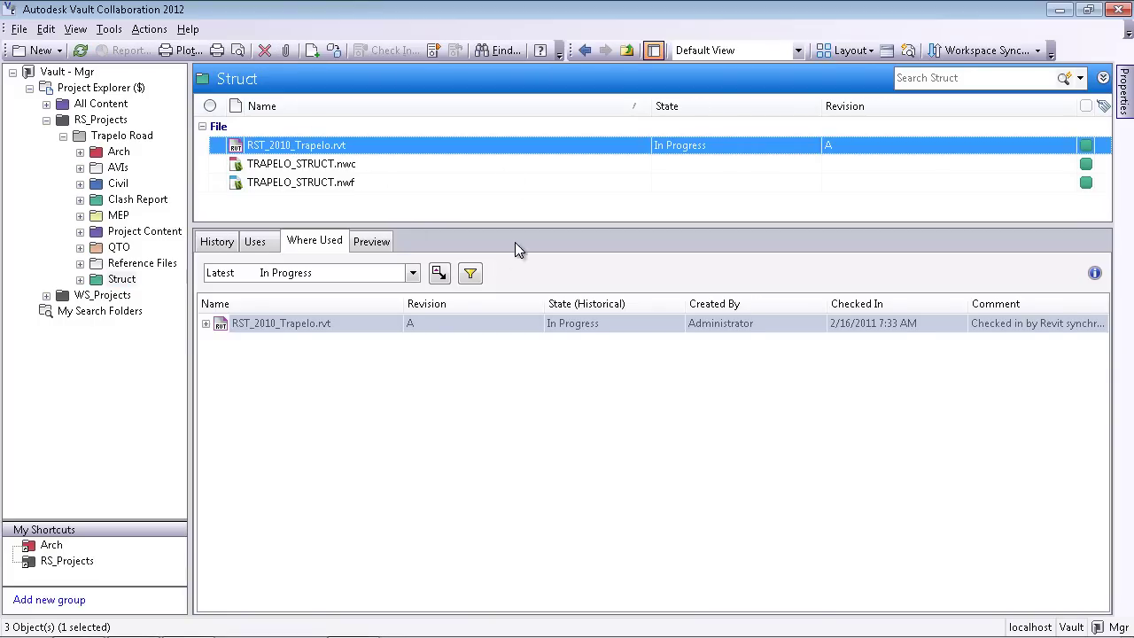
{"action": "left_click", "coordinate": [222, 242]}
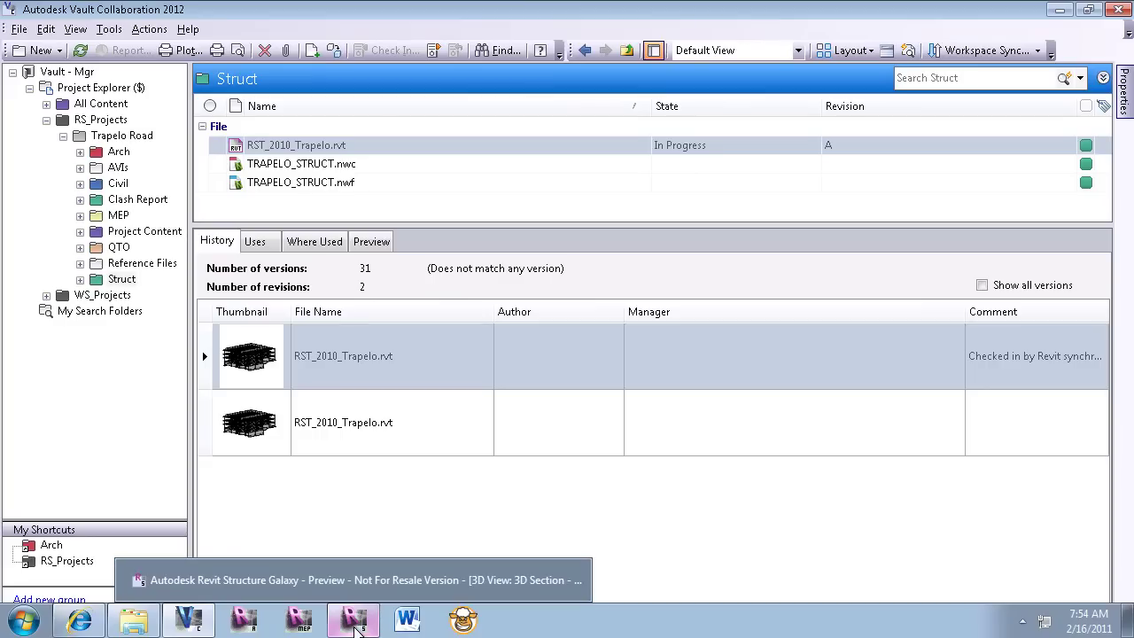
In Revit Structure, enable DWF visualization attachments in the Vault options.
{"action": "left_click", "coordinate": [355, 624]}
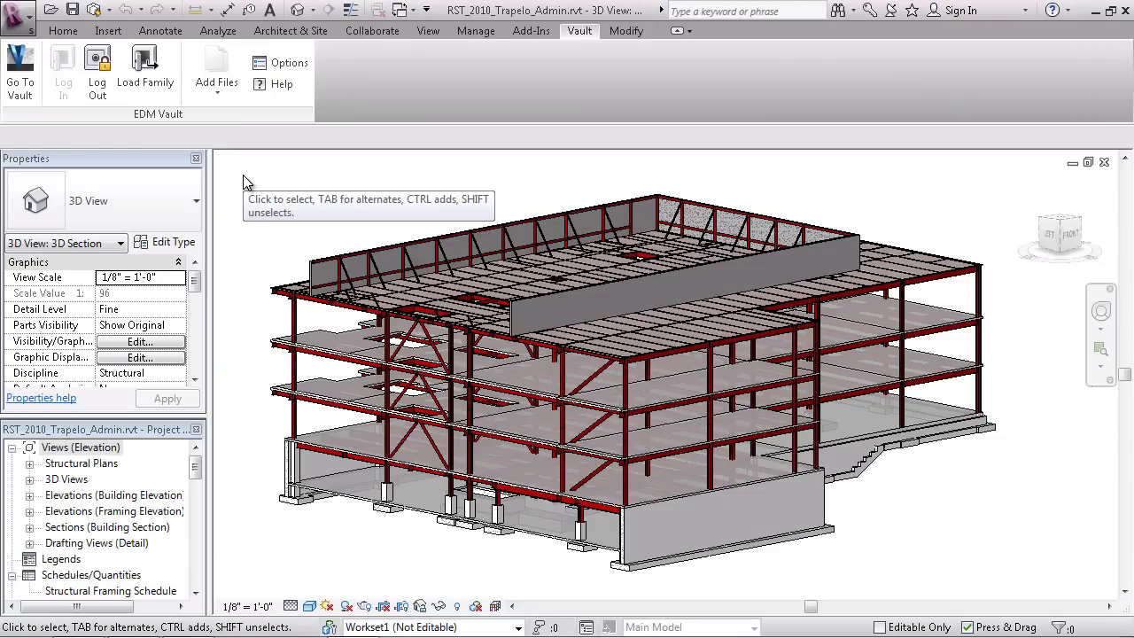
{"action": "left_click", "coordinate": [221, 91]}
{"action": "left_click", "coordinate": [280, 62]}
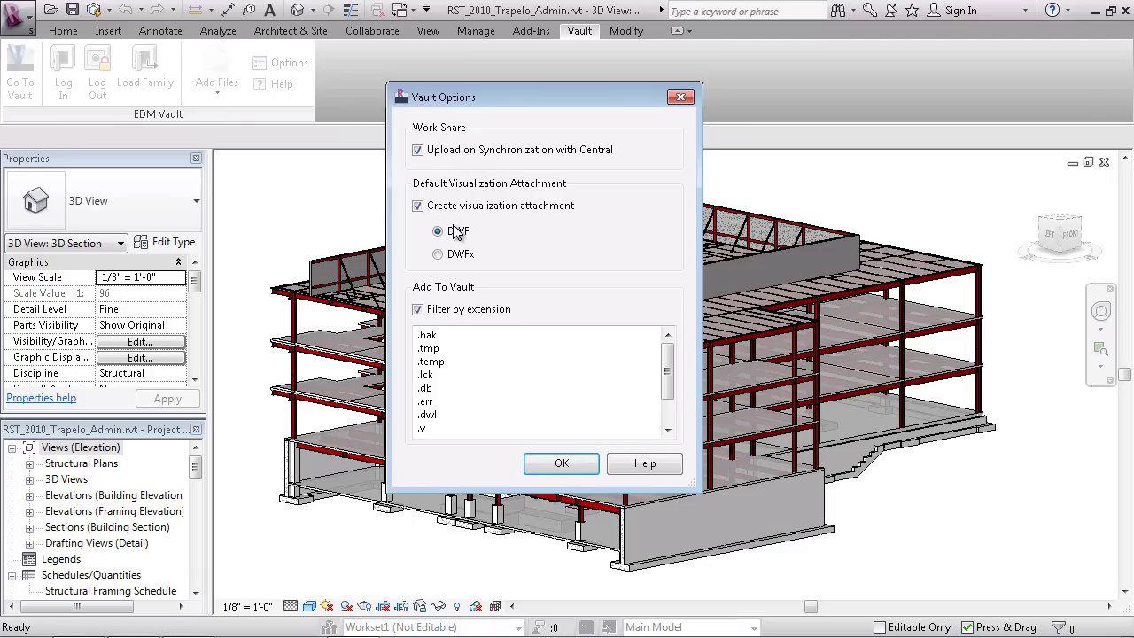
{"action": "left_click", "coordinate": [559, 468]}
Add the open Trapelo project to Vault as a new version.
{"action": "left_click", "coordinate": [226, 94]}
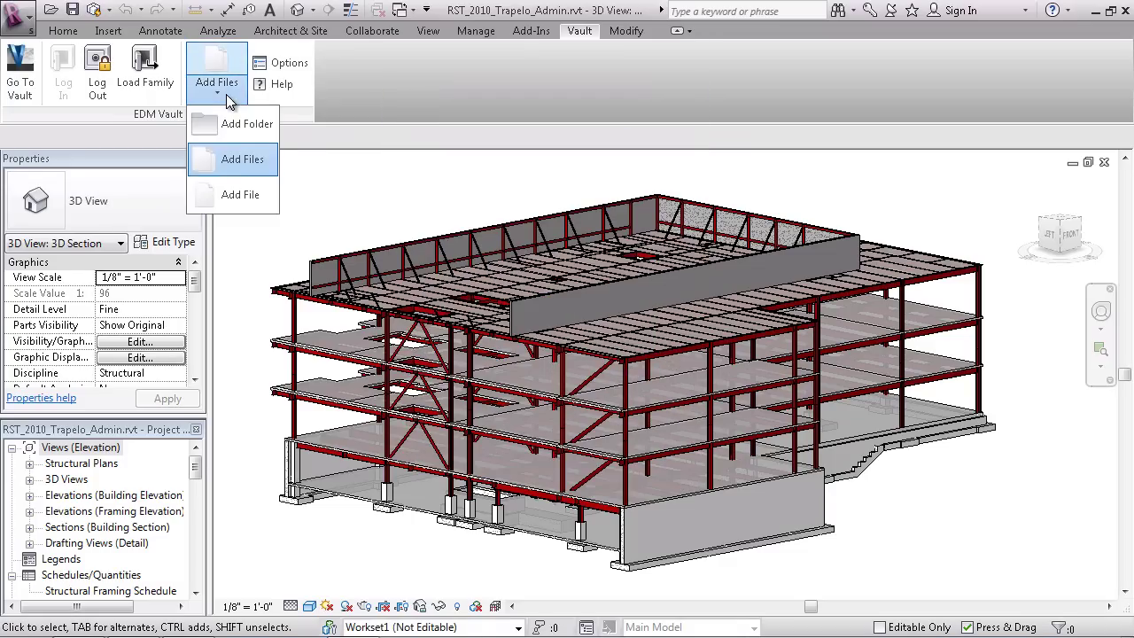
{"action": "left_click", "coordinate": [243, 196]}
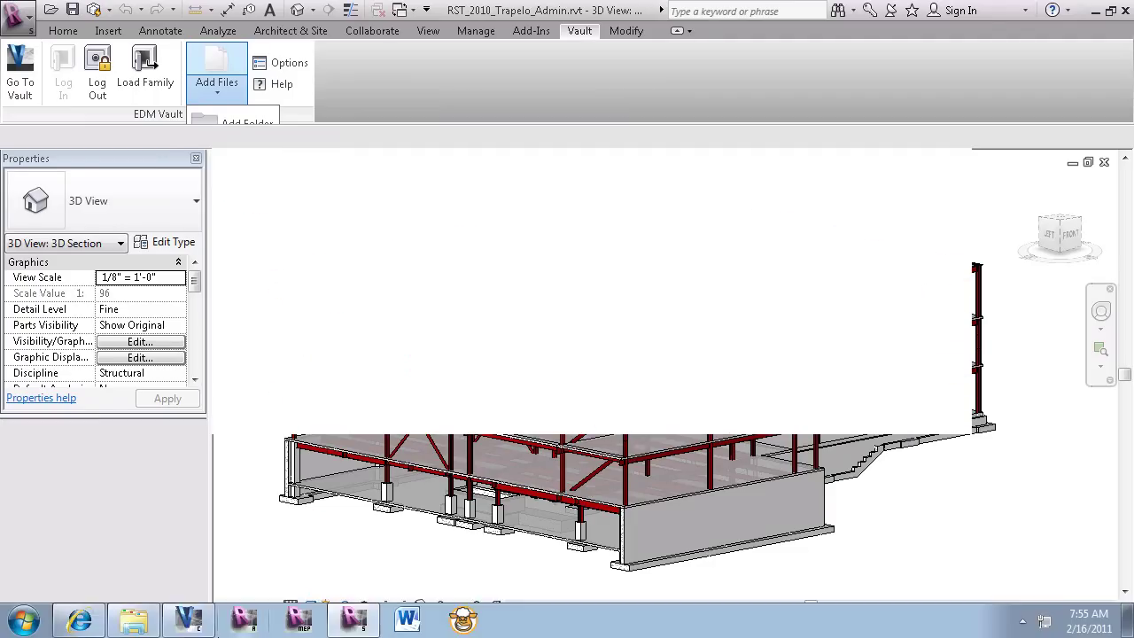
{"action": "left_click", "coordinate": [199, 630]}
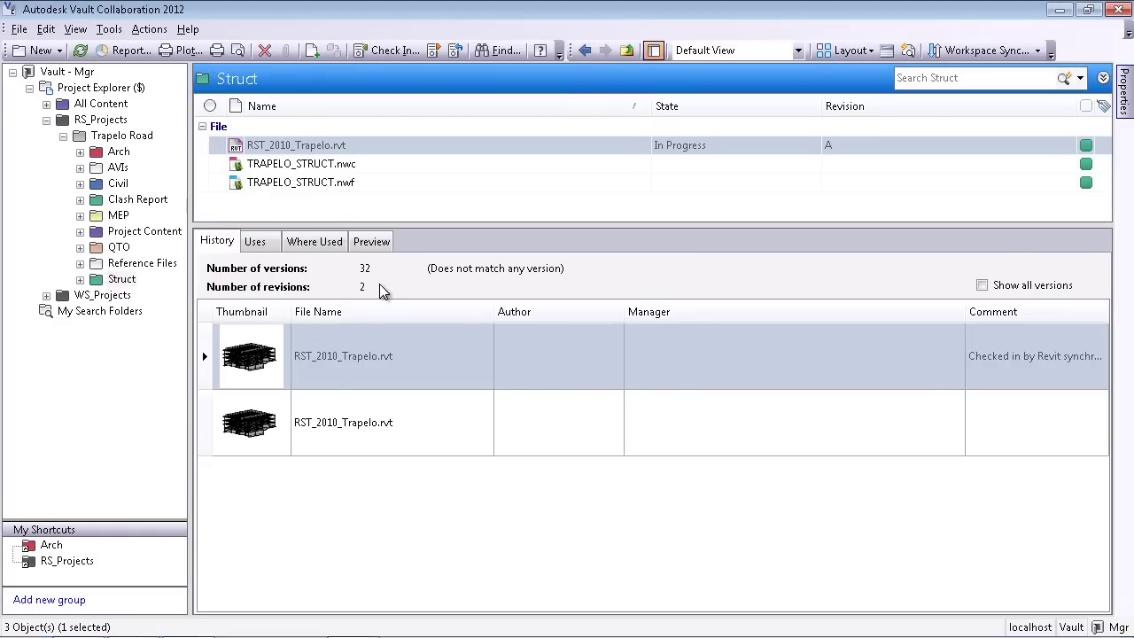
Show RST_2010_Trapelo.rvt's preview from the home isometric view, then bring Revit Structure forward.
{"action": "left_click", "coordinate": [371, 241]}
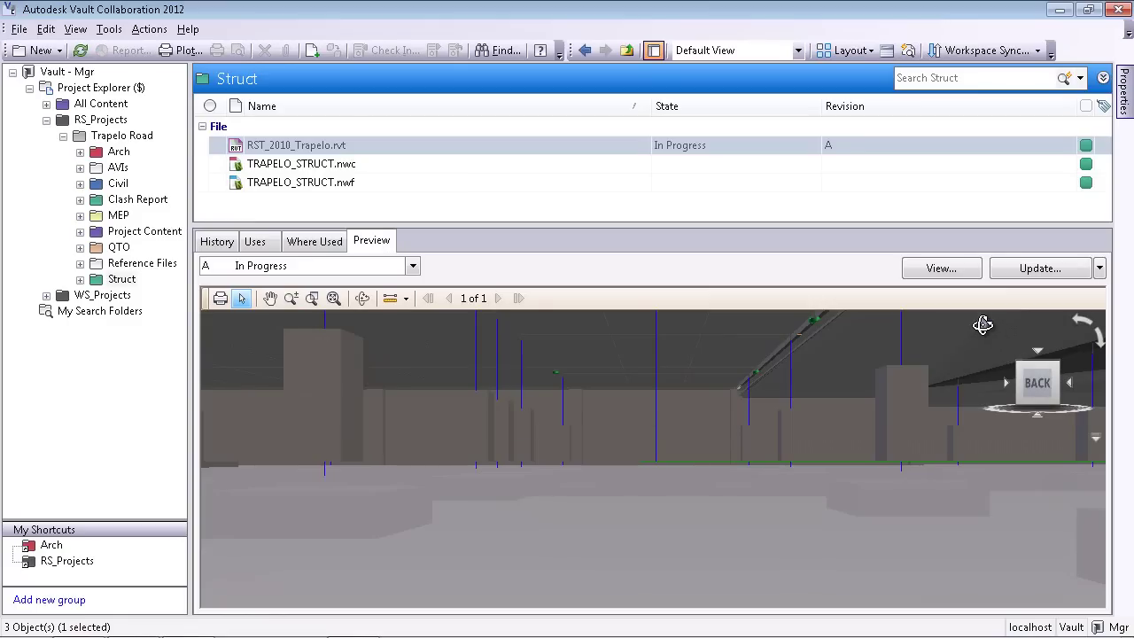
{"action": "left_click", "coordinate": [982, 324]}
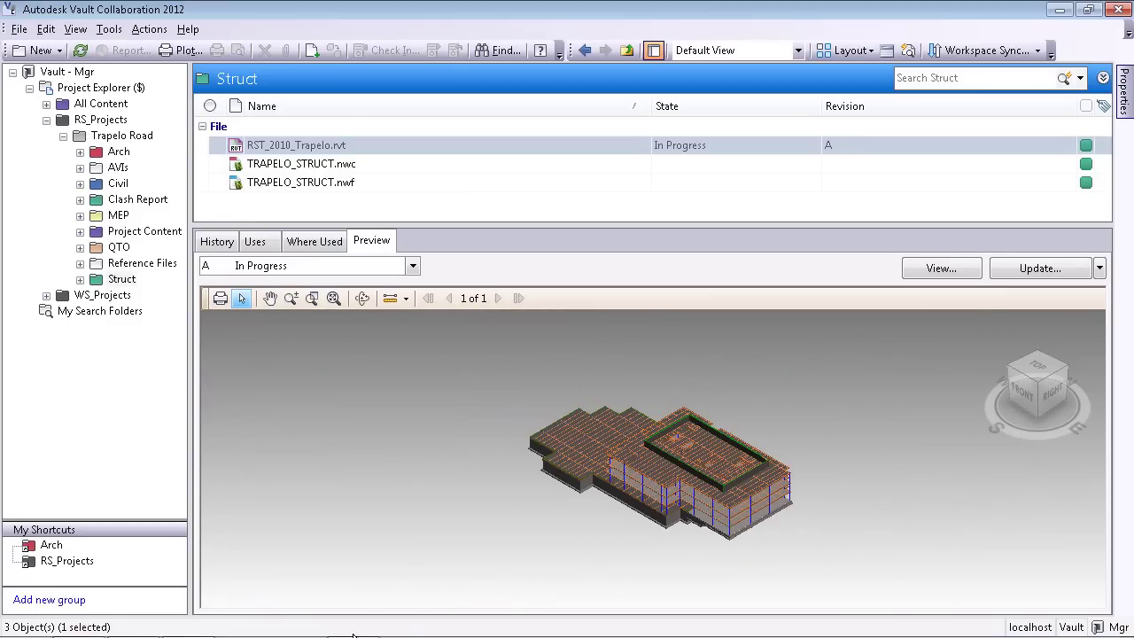
{"action": "left_click", "coordinate": [189, 620]}
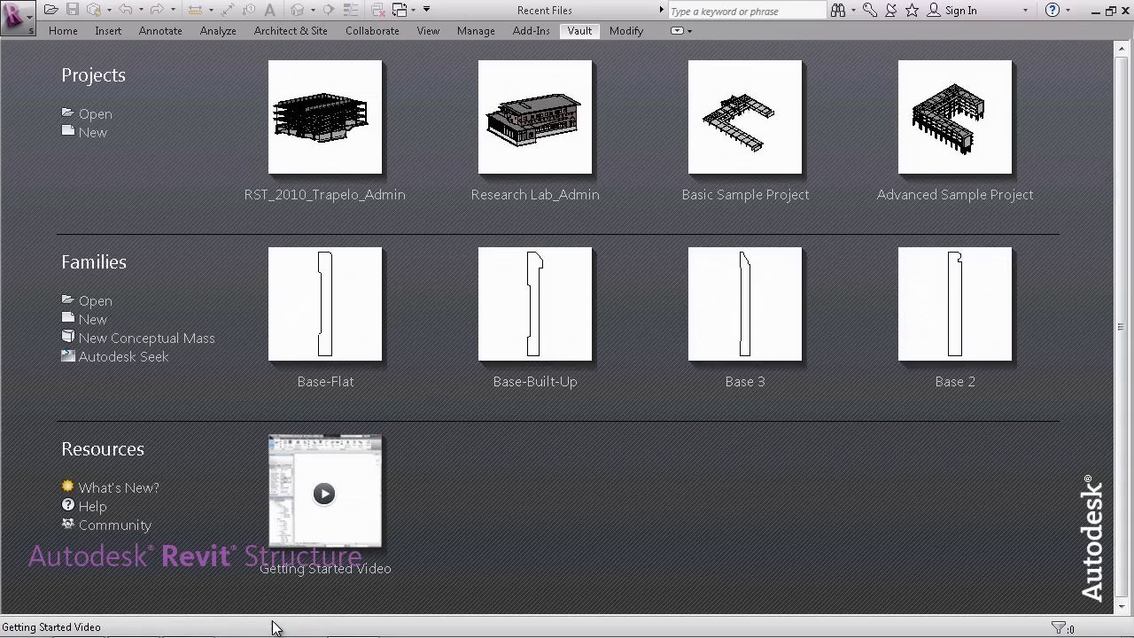
In Vault, collapse the Trapelo Road branch and select the empty WS_Projects folder.
{"action": "left_click", "coordinate": [194, 622]}
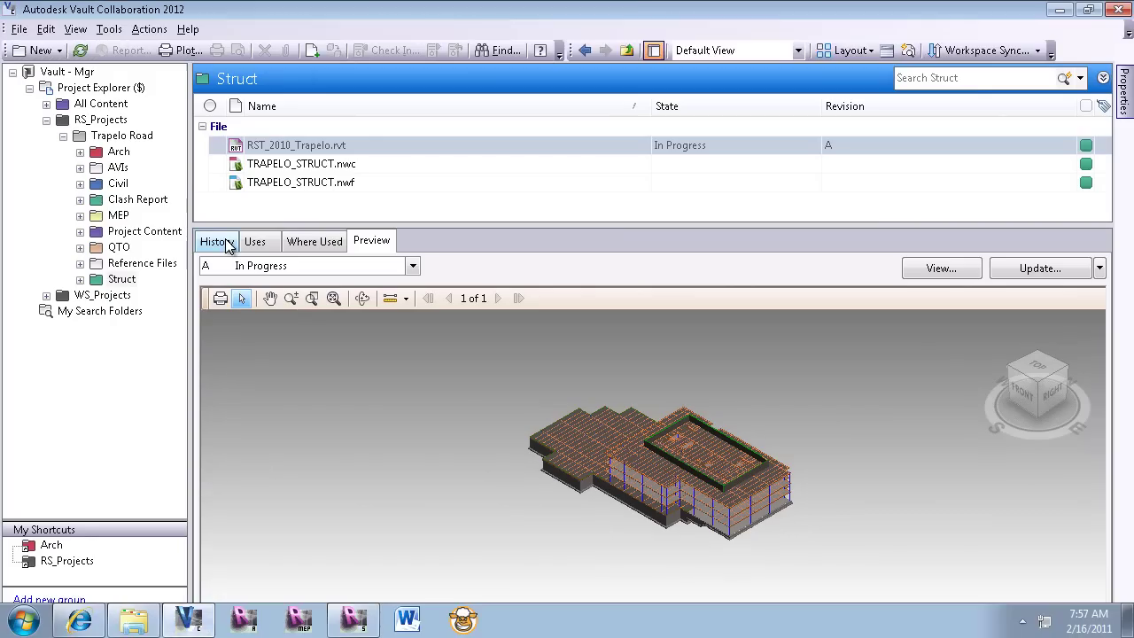
{"action": "left_click", "coordinate": [68, 141]}
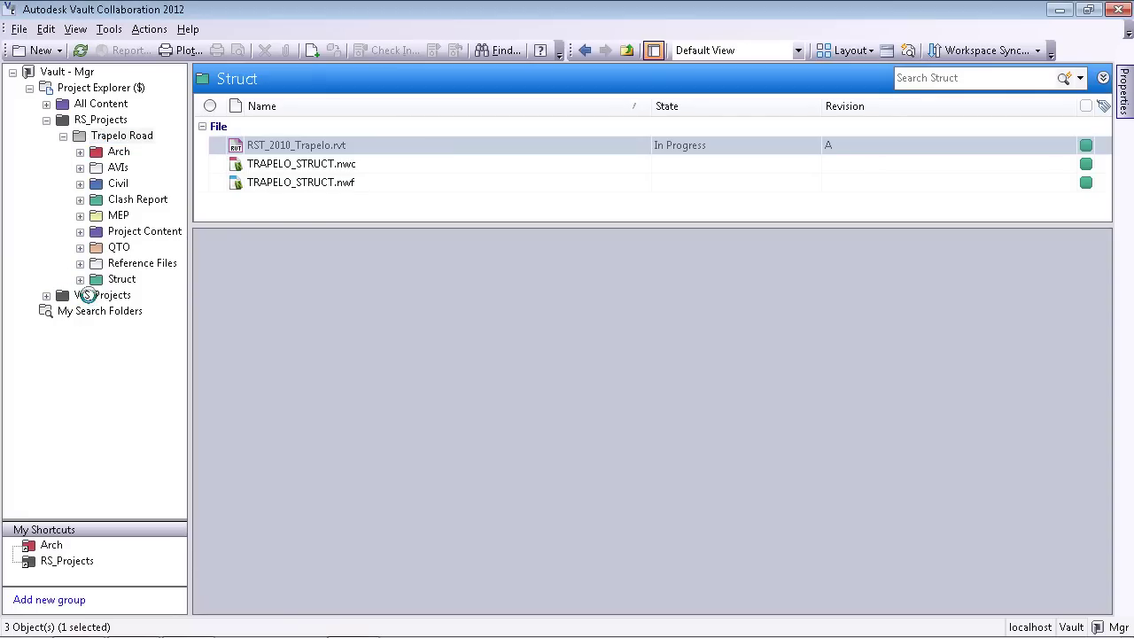
{"action": "left_click", "coordinate": [97, 295]}
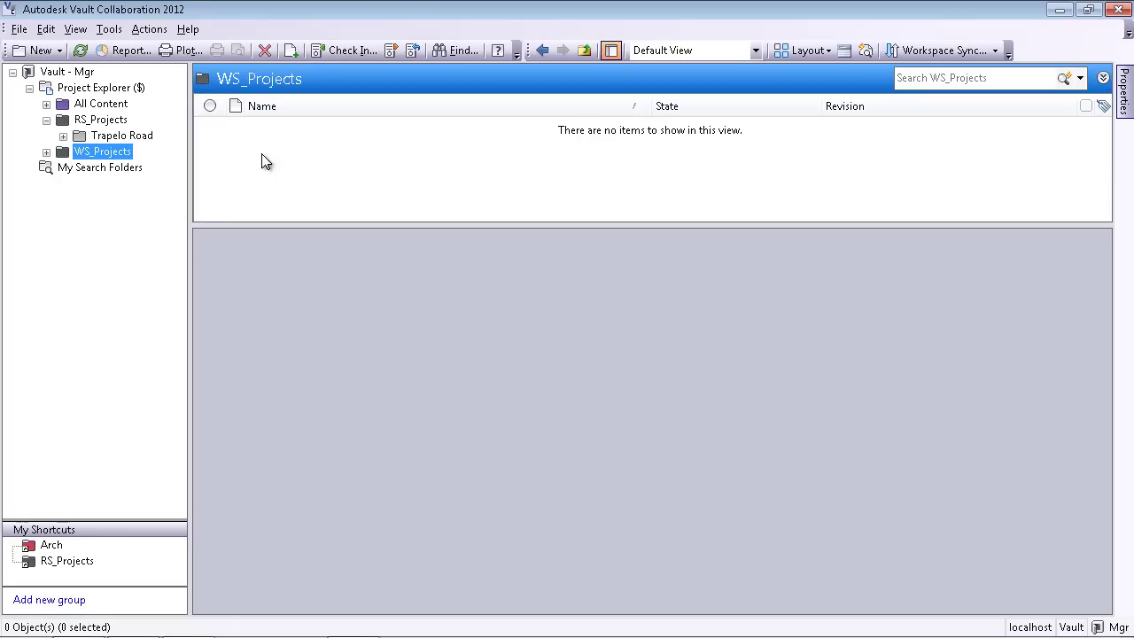
Browse the Research Lab folder on the WS_Projects (R:) drive, including its Scheduling subfolder.
{"action": "mouse_move", "coordinate": [185, 632]}
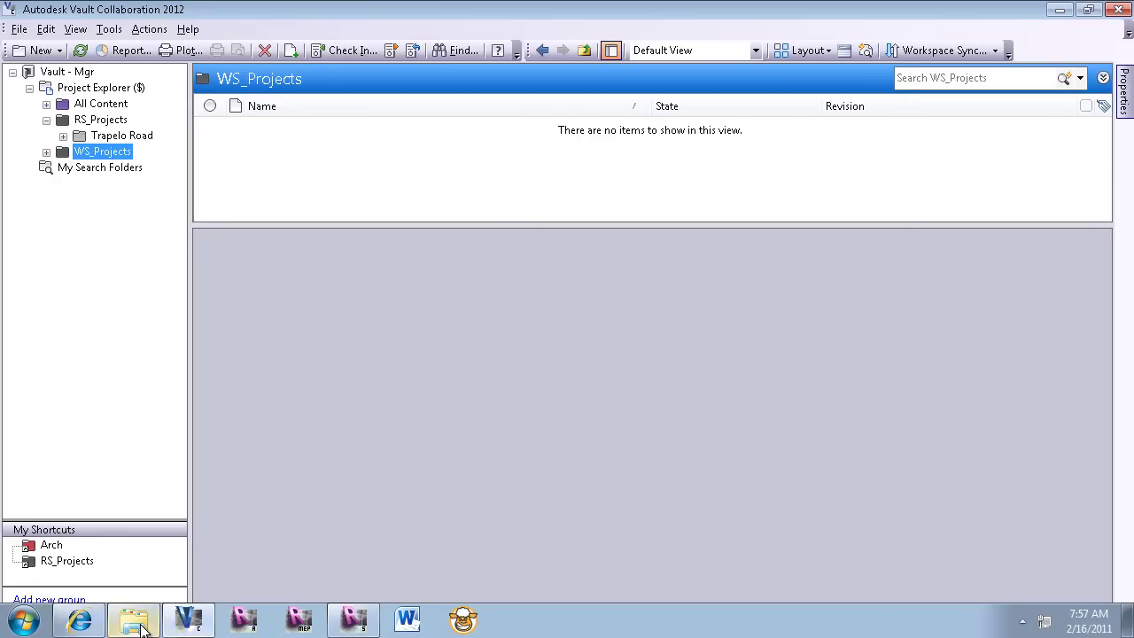
{"action": "left_click", "coordinate": [126, 620]}
{"action": "left_click", "coordinate": [375, 473]}
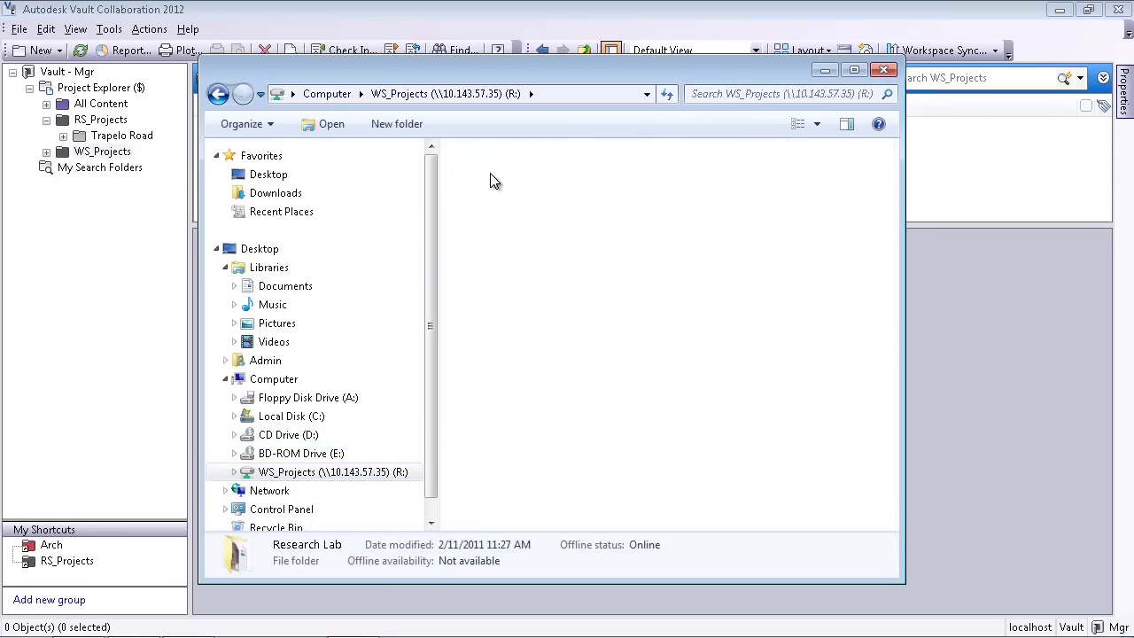
{"action": "double_click", "coordinate": [496, 177]}
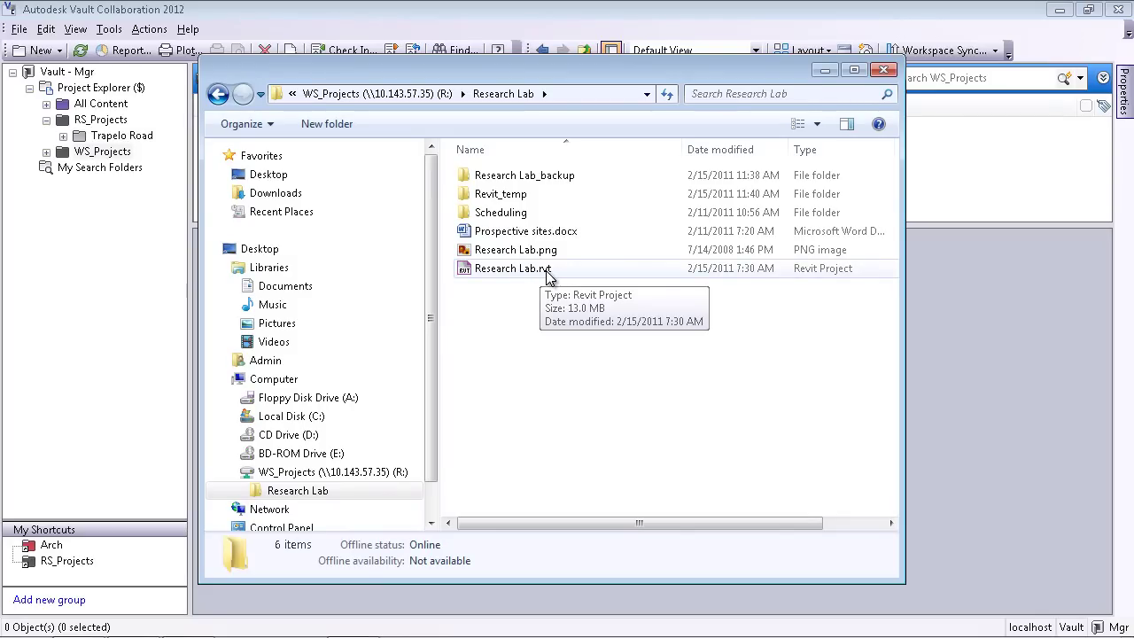
{"action": "double_click", "coordinate": [487, 213]}
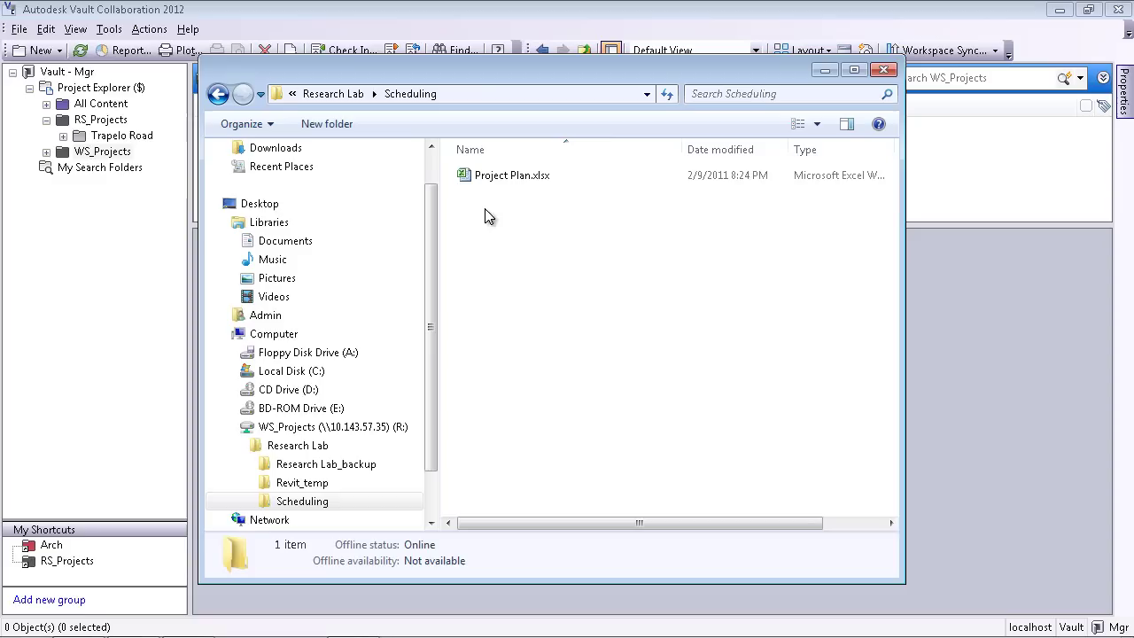
{"action": "left_click", "coordinate": [353, 94]}
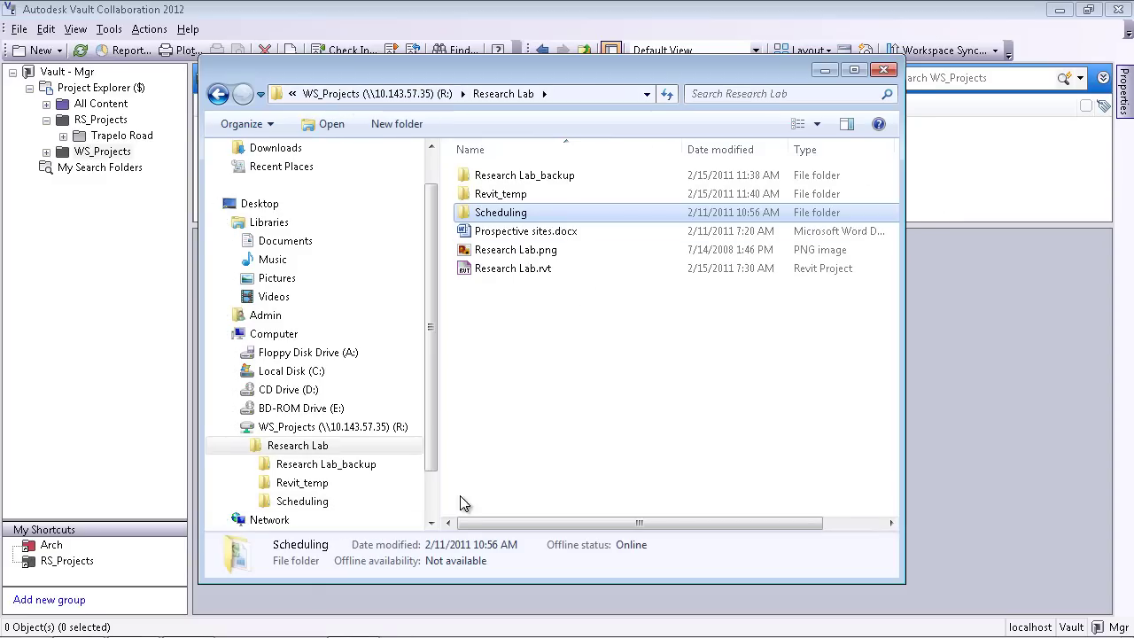
Use Vault's Add Folder in Revit to pick WS_Projects (R:) > Research Lab.
{"action": "left_click", "coordinate": [347, 629]}
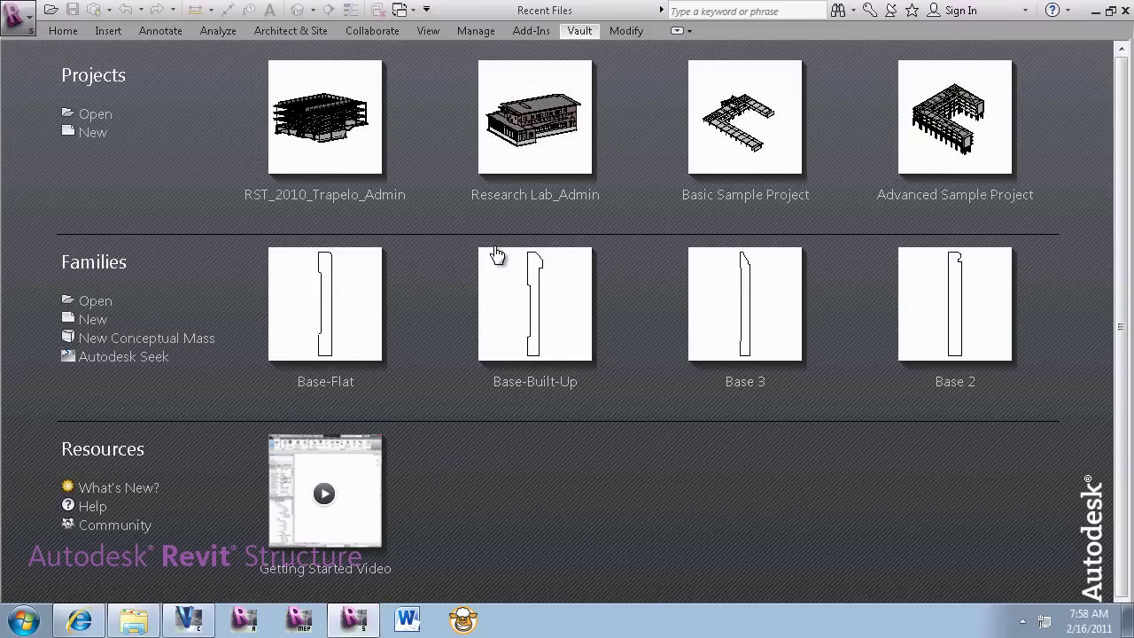
{"action": "left_click", "coordinate": [578, 32]}
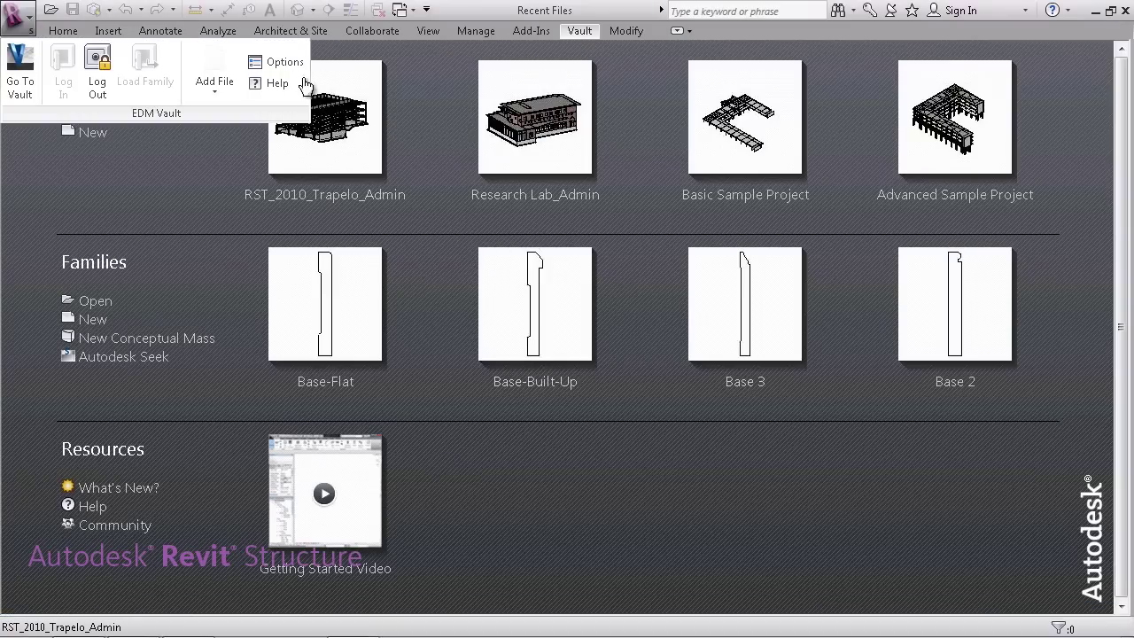
{"action": "left_click", "coordinate": [224, 99]}
{"action": "left_click", "coordinate": [240, 121]}
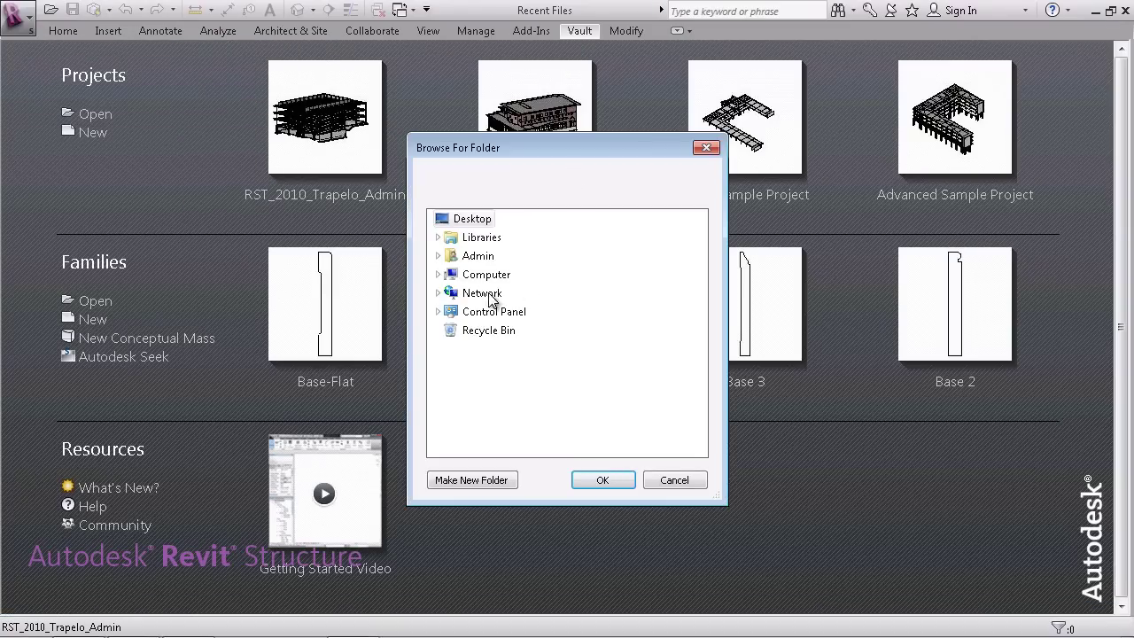
{"action": "left_click", "coordinate": [437, 275]}
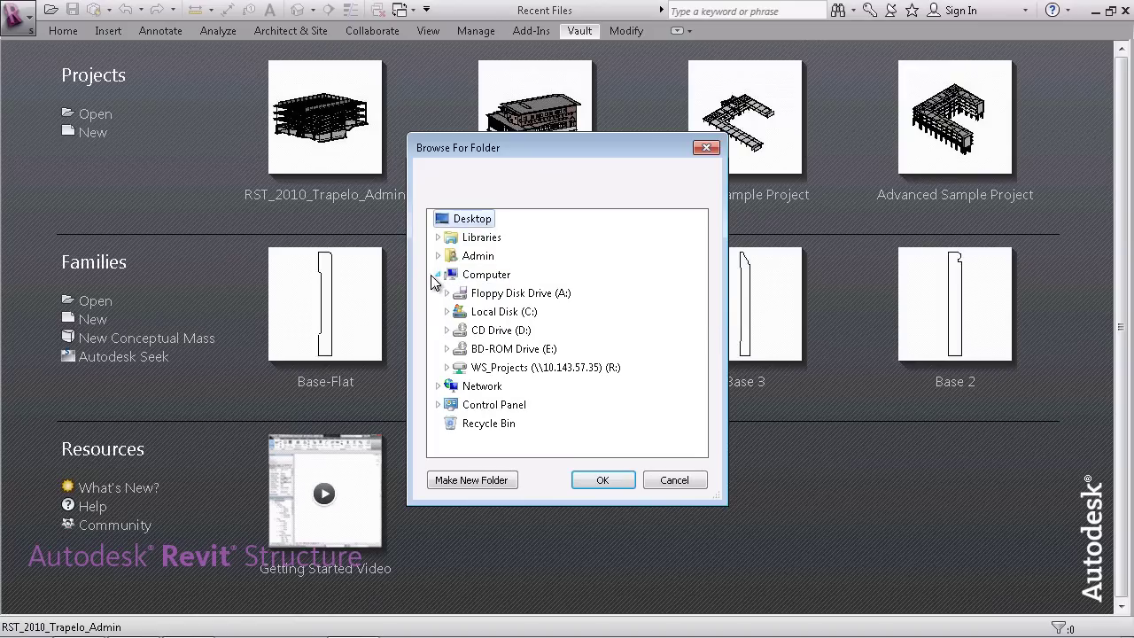
{"action": "left_click", "coordinate": [503, 368]}
{"action": "left_click", "coordinate": [510, 387]}
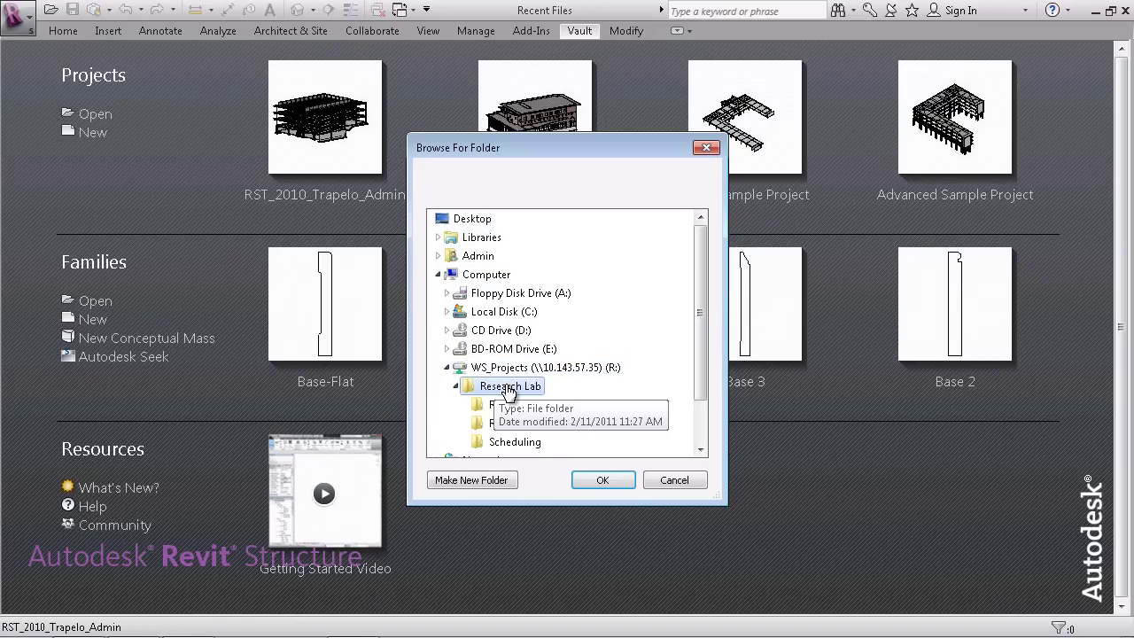
{"action": "left_click", "coordinate": [598, 481]}
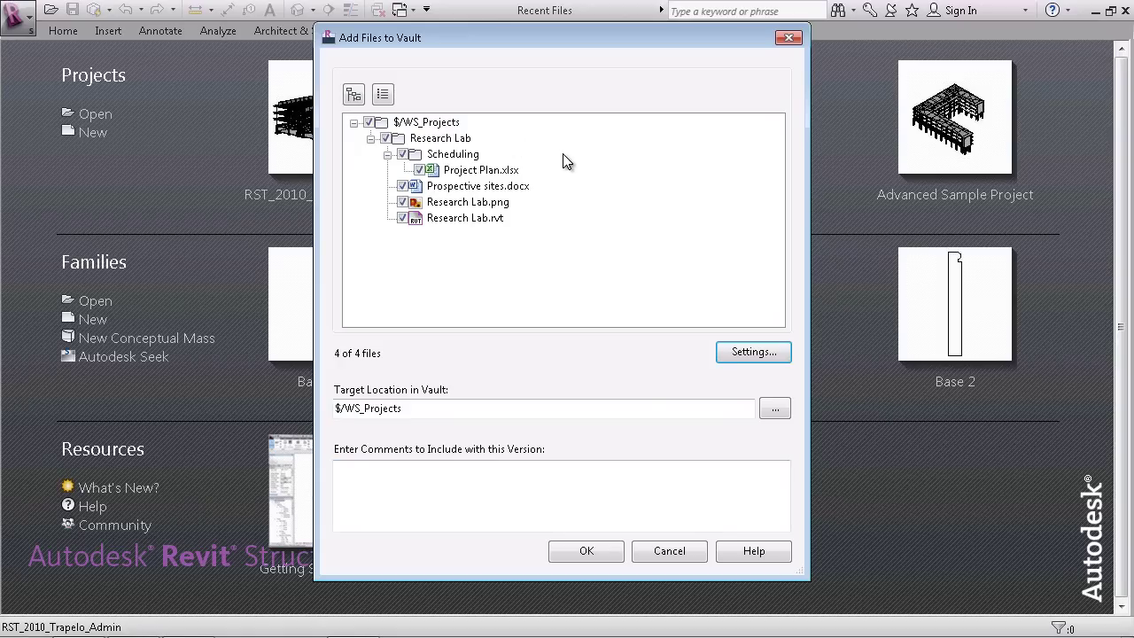
Keep all 4 Research Lab files checked and verify the $/WS_Projects target path.
{"action": "left_click", "coordinate": [420, 170]}
{"action": "left_click", "coordinate": [402, 186]}
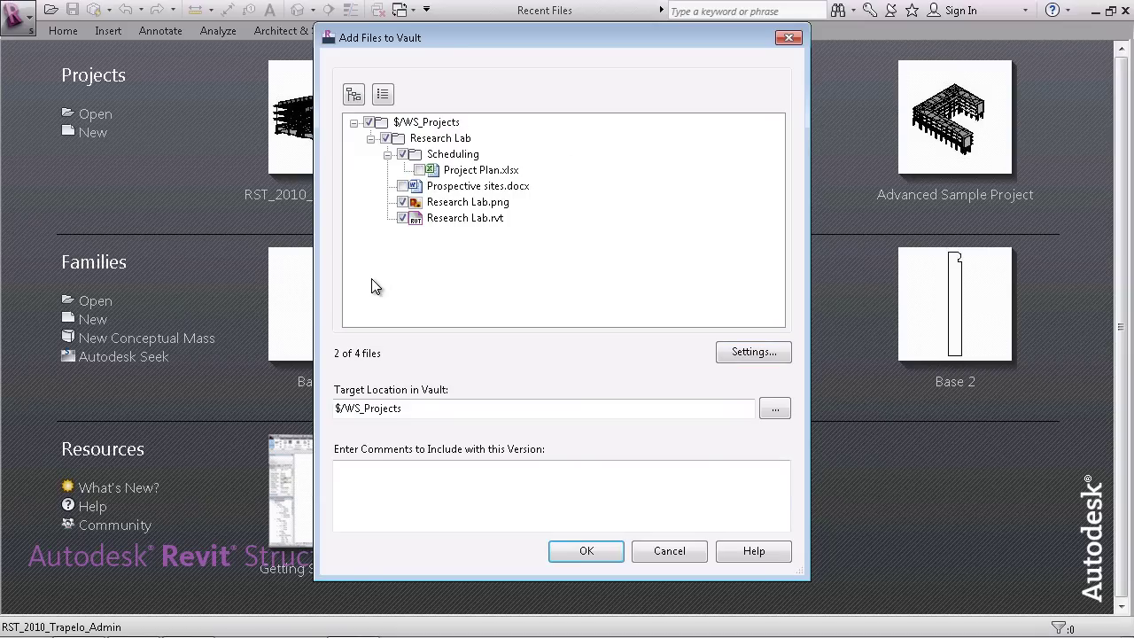
{"action": "left_click", "coordinate": [420, 170]}
{"action": "left_click", "coordinate": [402, 186]}
{"action": "left_click_drag", "start_coordinate": [416, 409], "coordinate": [315, 403]}
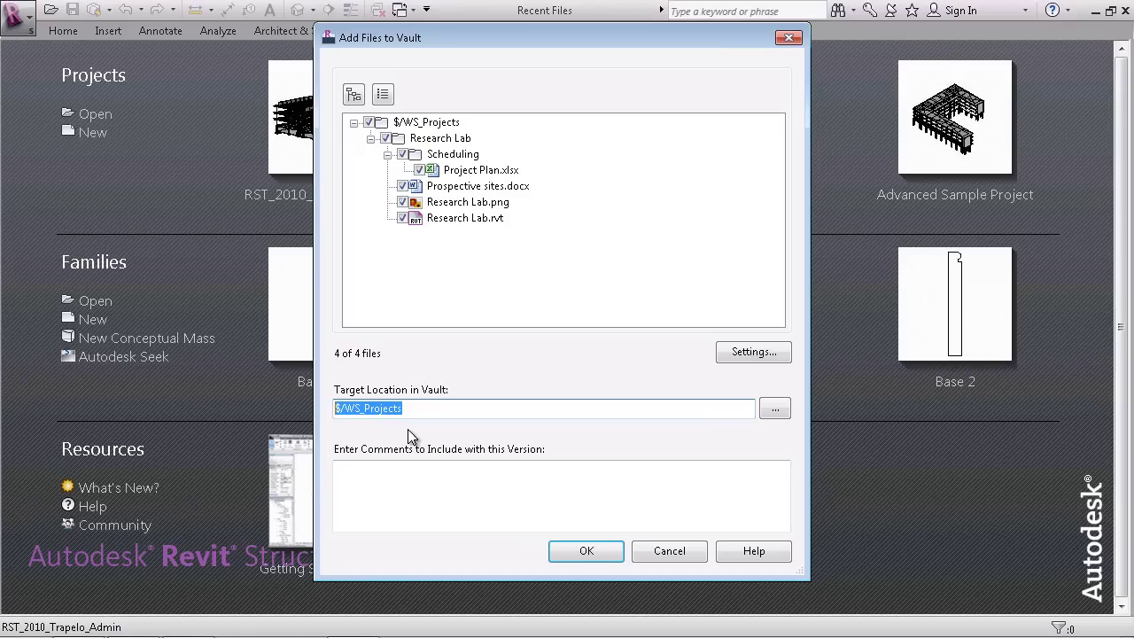
Upload the Research Lab files and preview Research Lab.rvt's 3D building in Vault.
{"action": "left_click", "coordinate": [586, 558]}
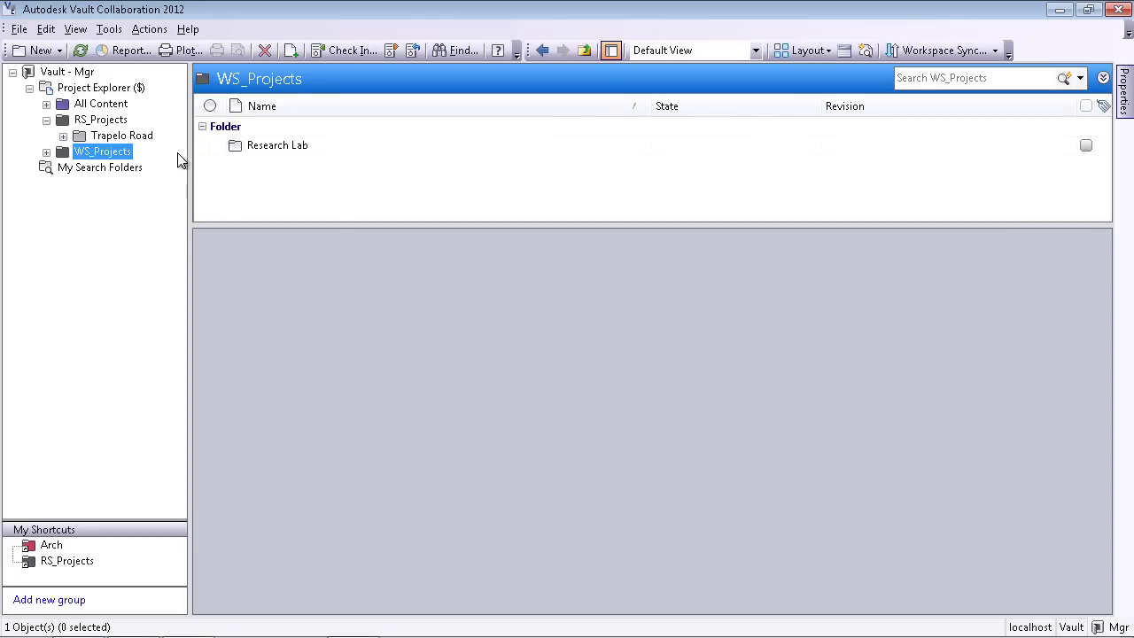
{"action": "double_click", "coordinate": [258, 147]}
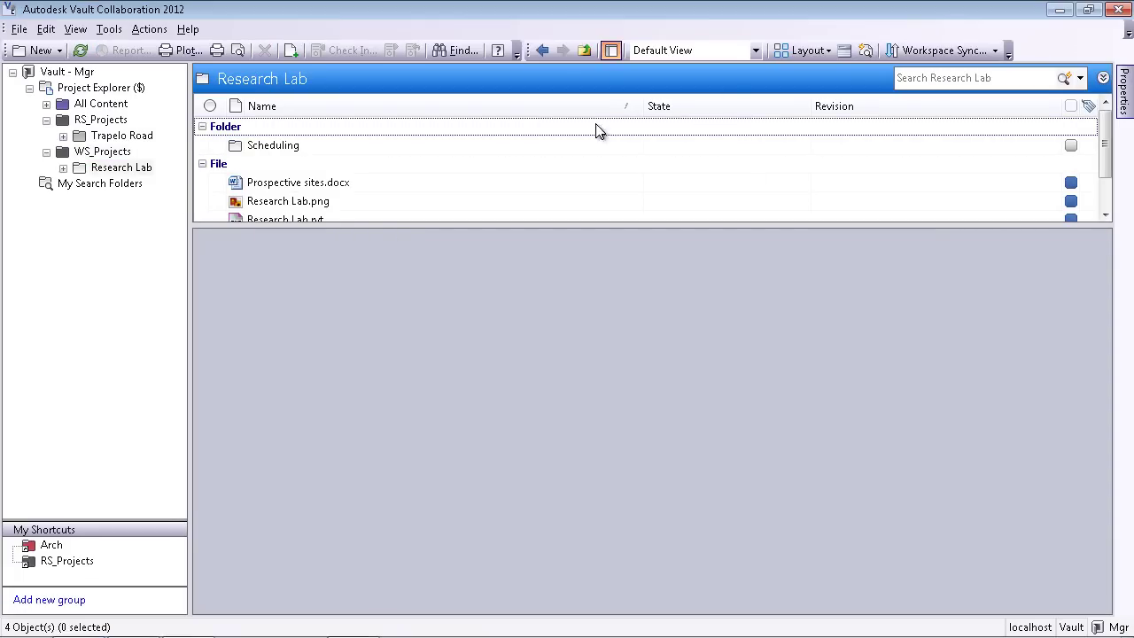
{"action": "left_click", "coordinate": [308, 217]}
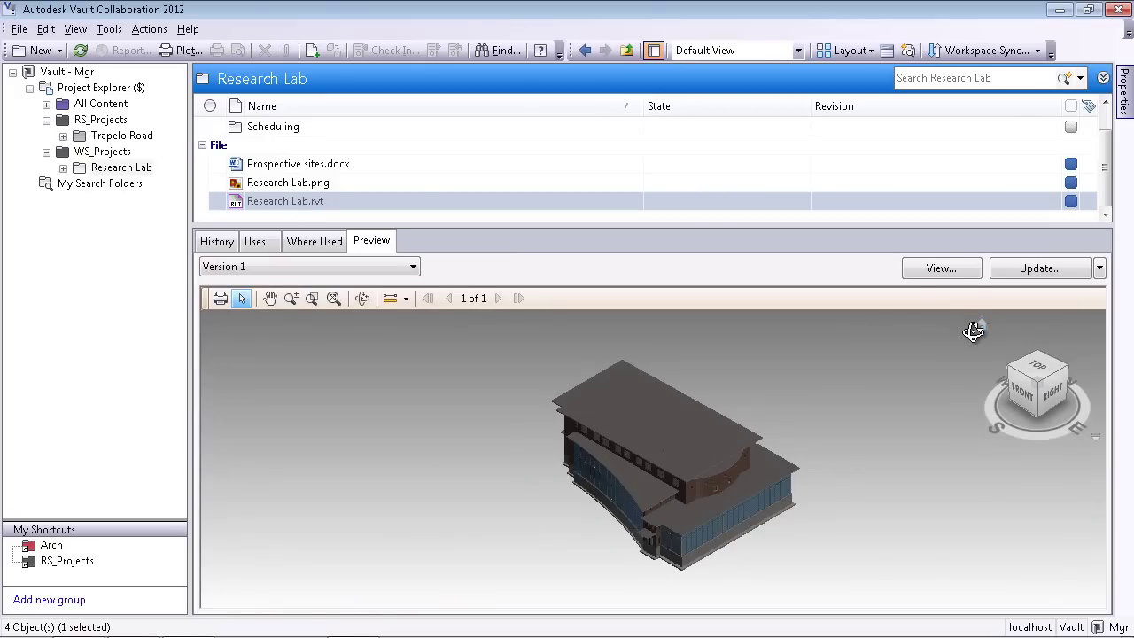
{"action": "mouse_move", "coordinate": [366, 624]}
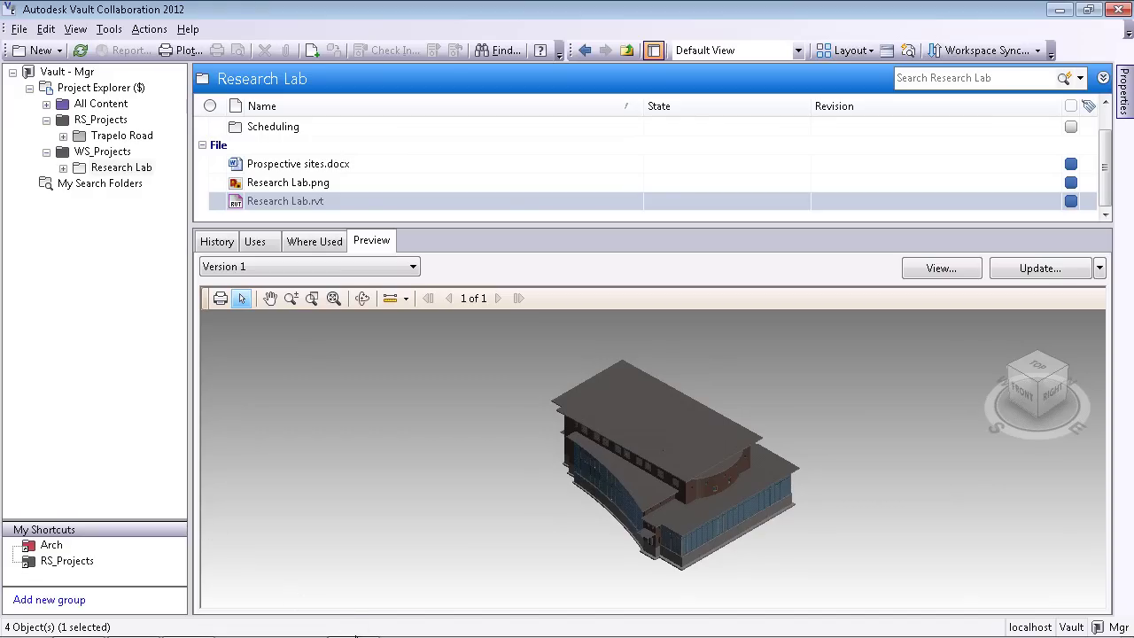
Select Base 1.rfa through Base-Flat.rfa in Vault > All Content for adding to Vault.
{"action": "left_click", "coordinate": [356, 630]}
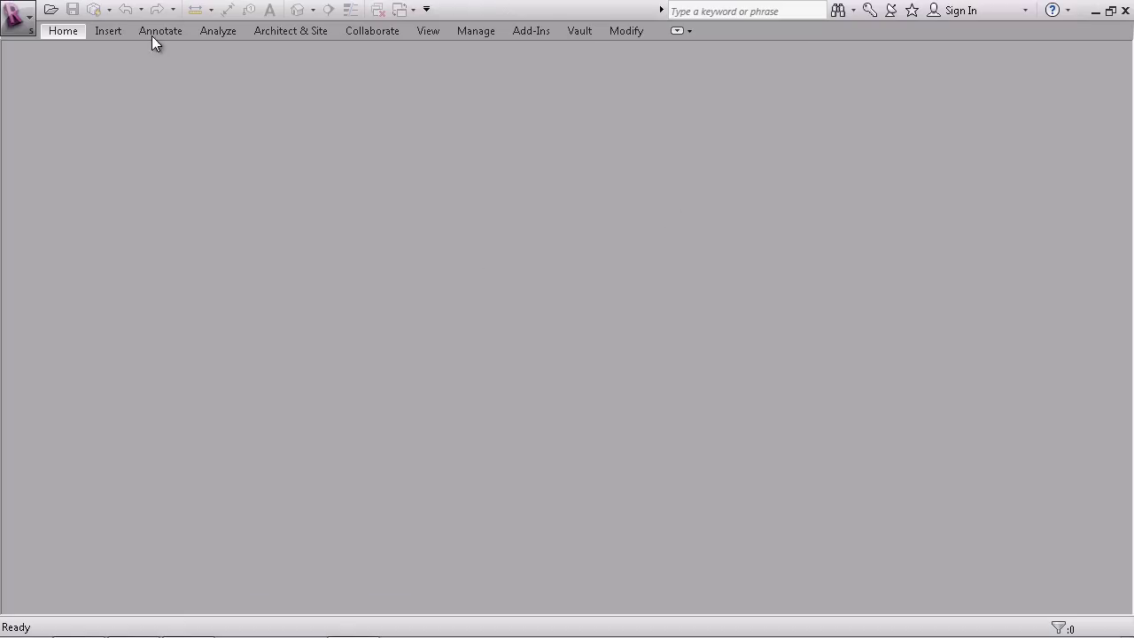
{"action": "left_click", "coordinate": [579, 32]}
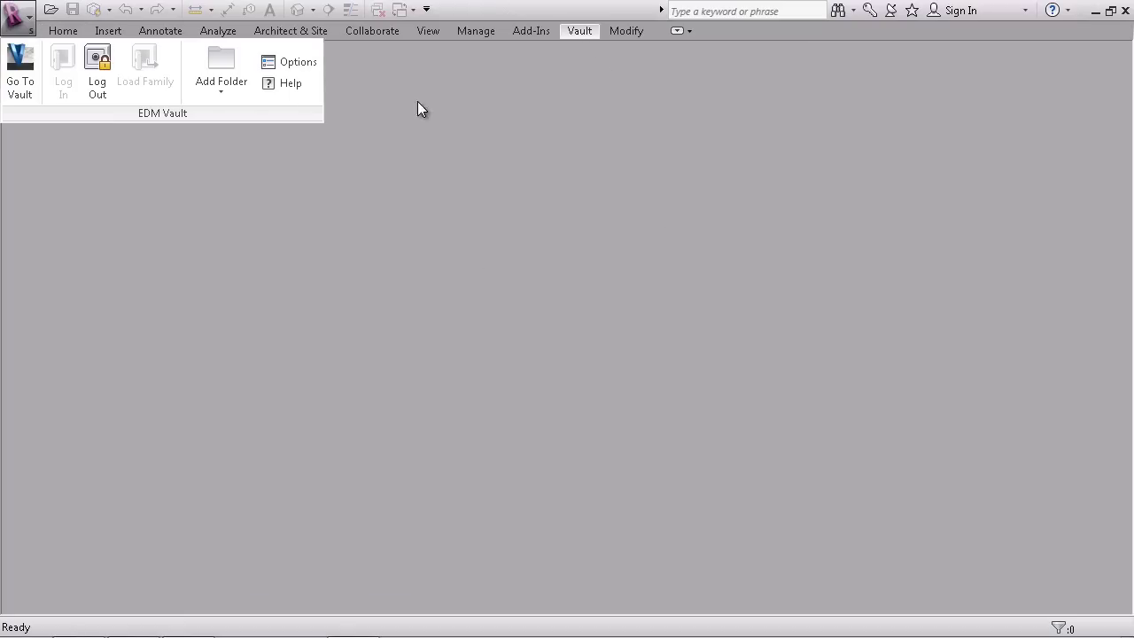
{"action": "left_click", "coordinate": [236, 94]}
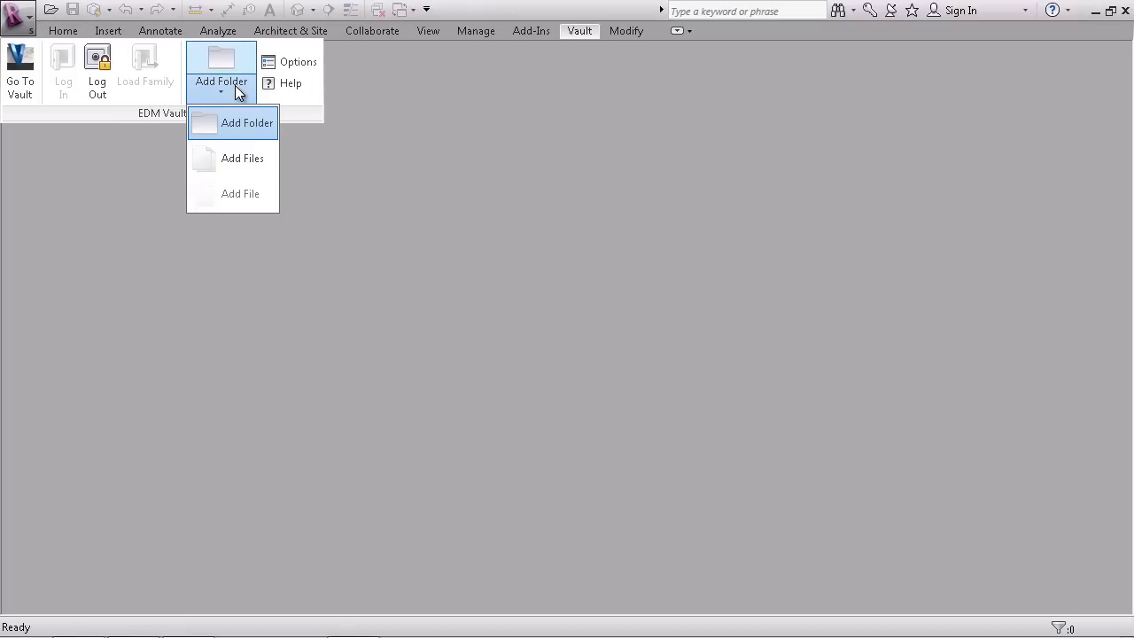
{"action": "left_click", "coordinate": [233, 159]}
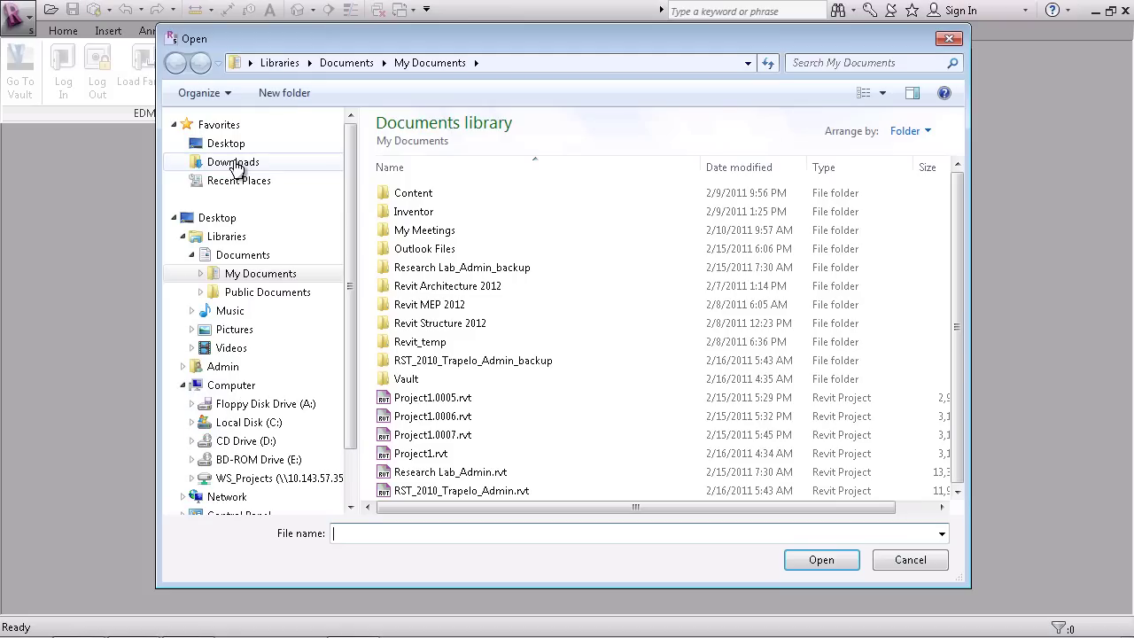
{"action": "double_click", "coordinate": [406, 379]}
{"action": "double_click", "coordinate": [420, 193]}
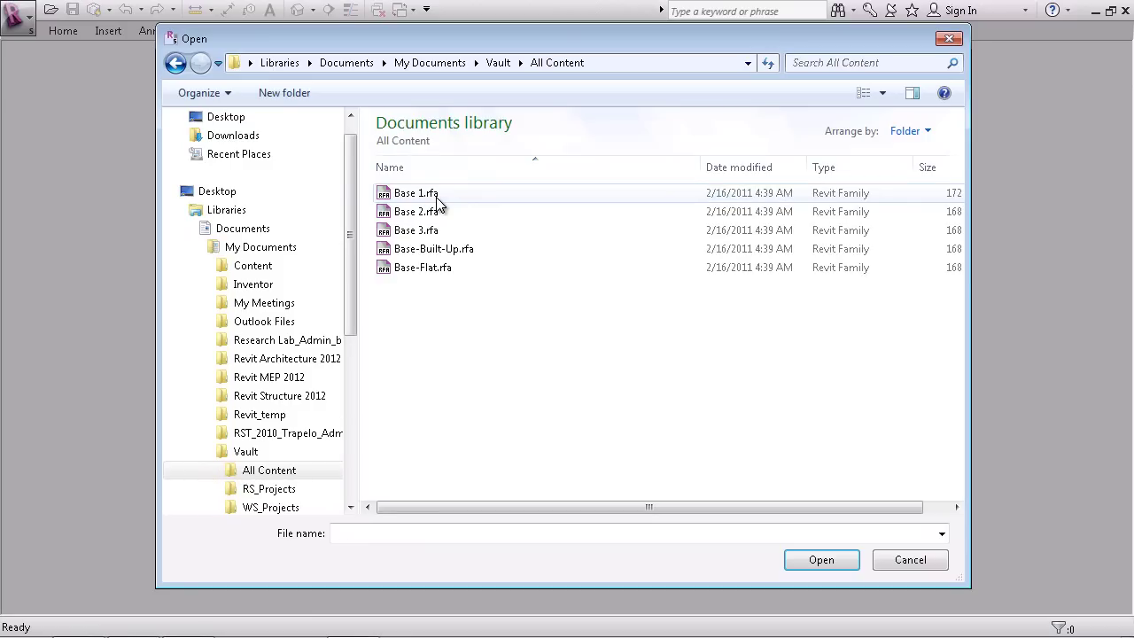
{"action": "left_click", "coordinate": [437, 198]}
{"action": "left_click", "coordinate": [420, 267], "text": "shift"}
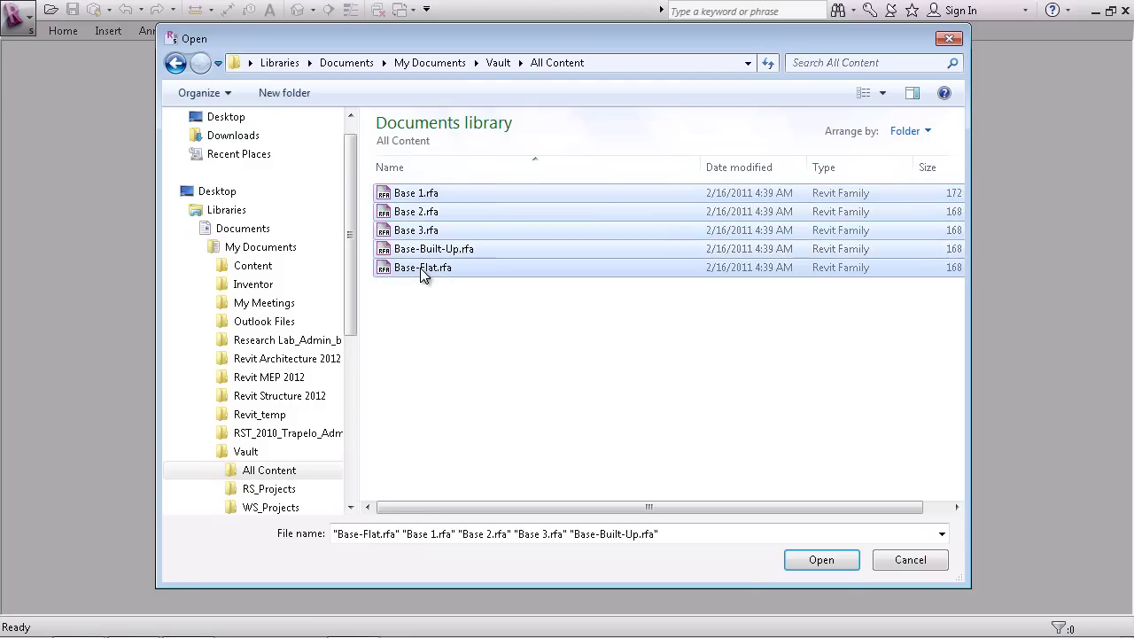
{"action": "left_click", "coordinate": [815, 563]}
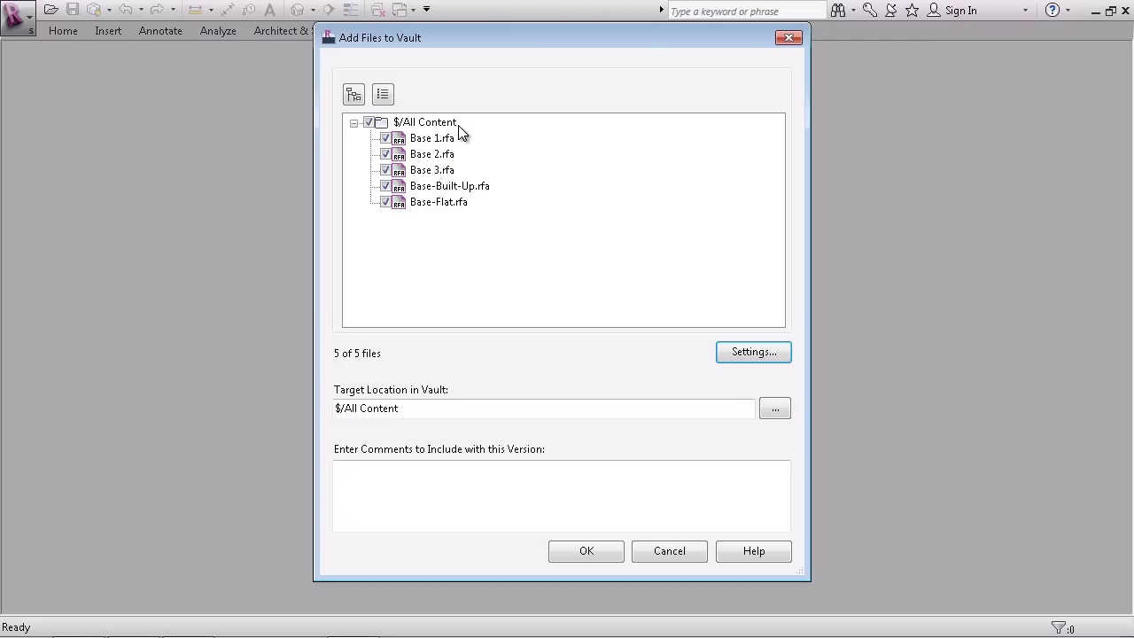
Confirm adding the five Base families to Vault and return to the Vault ribbon.
{"action": "left_click", "coordinate": [591, 550]}
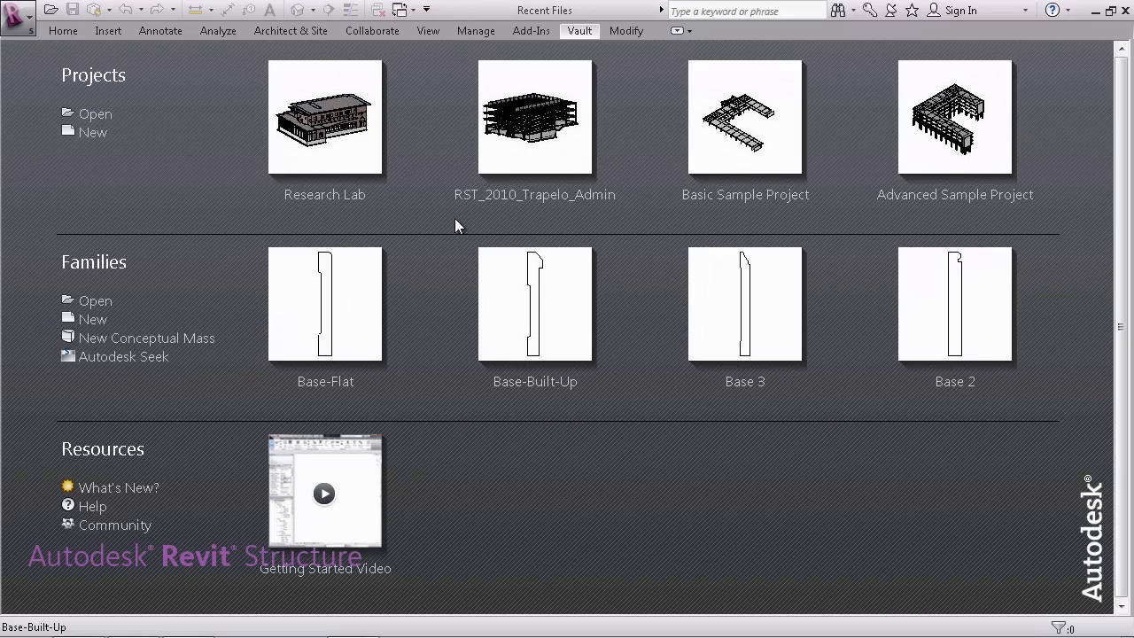
{"action": "left_click", "coordinate": [579, 30]}
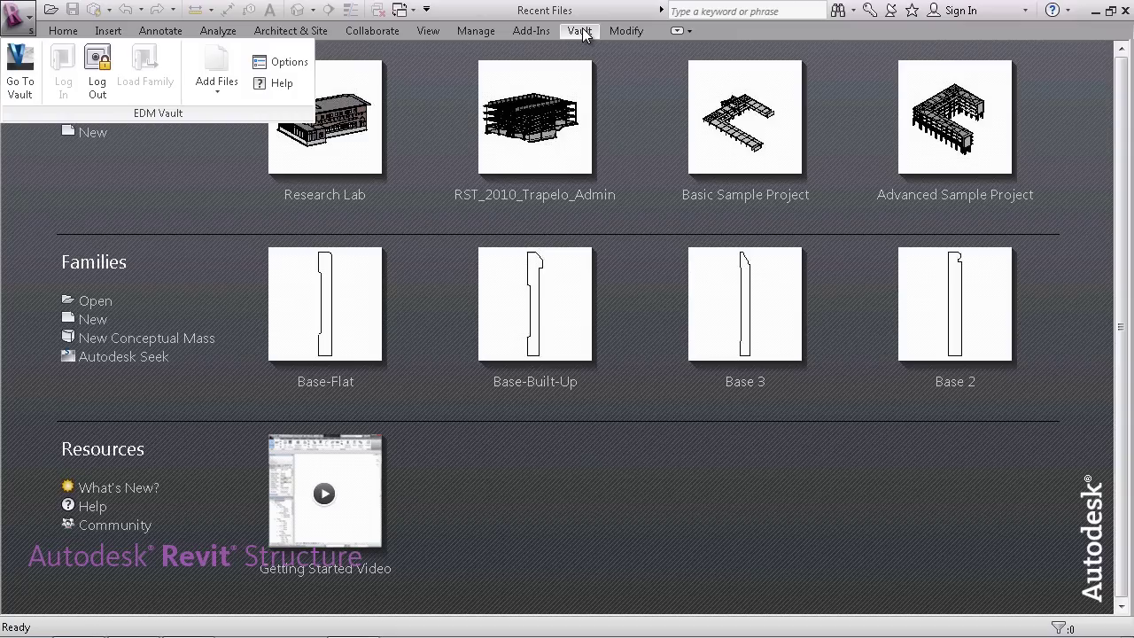